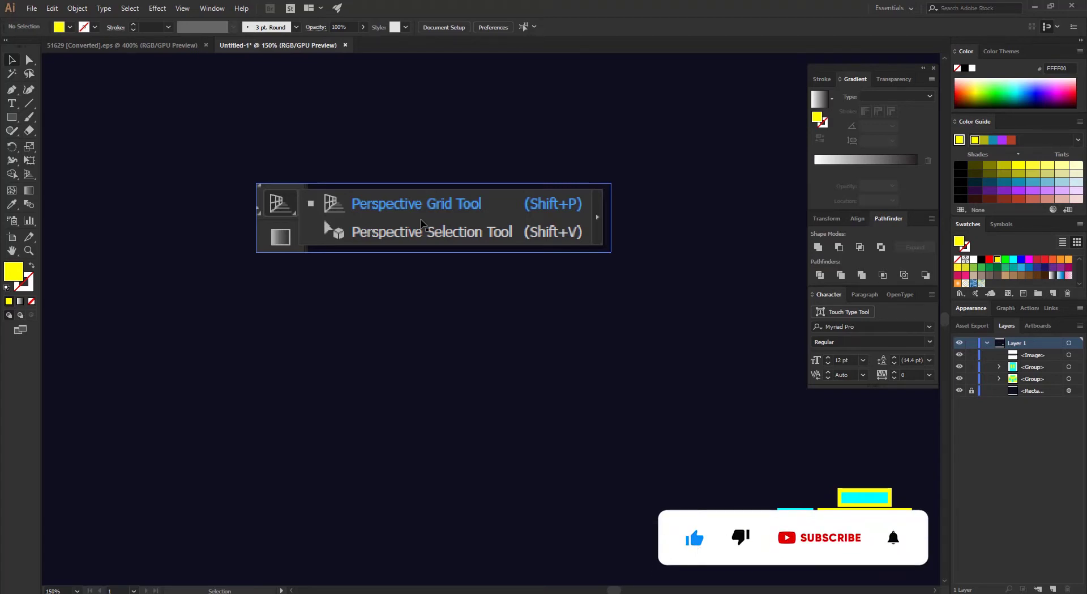
- Drag the Perspective Grid Tool screenshot aside and delete it
mouse_move(420, 223)
left_mouse_down()
mouse_move(214, 541)
mouse_move(208, 465)
left_mouse_up()
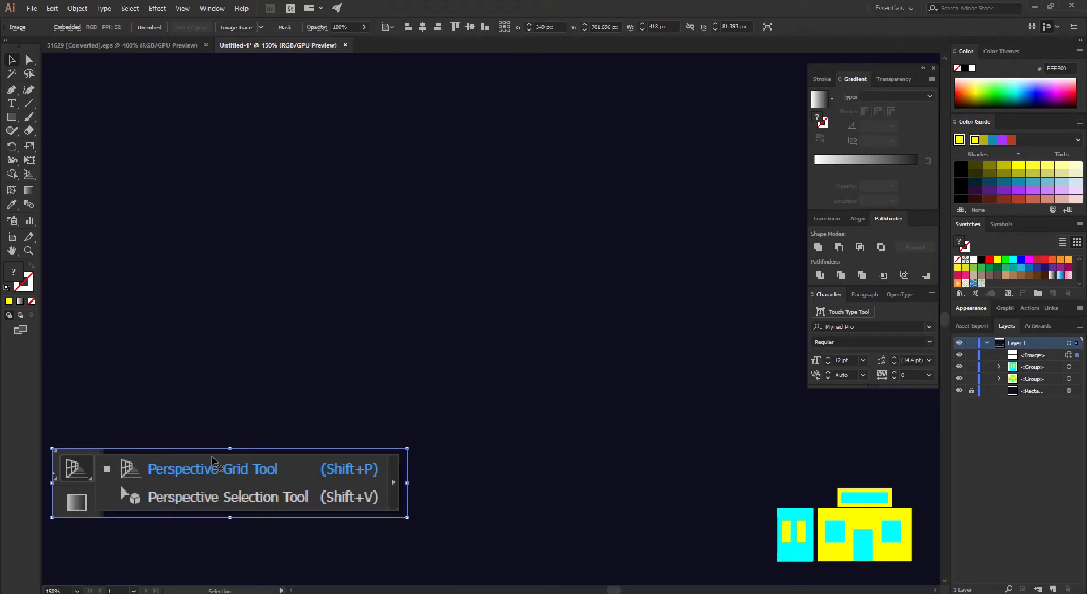
key("Delete")
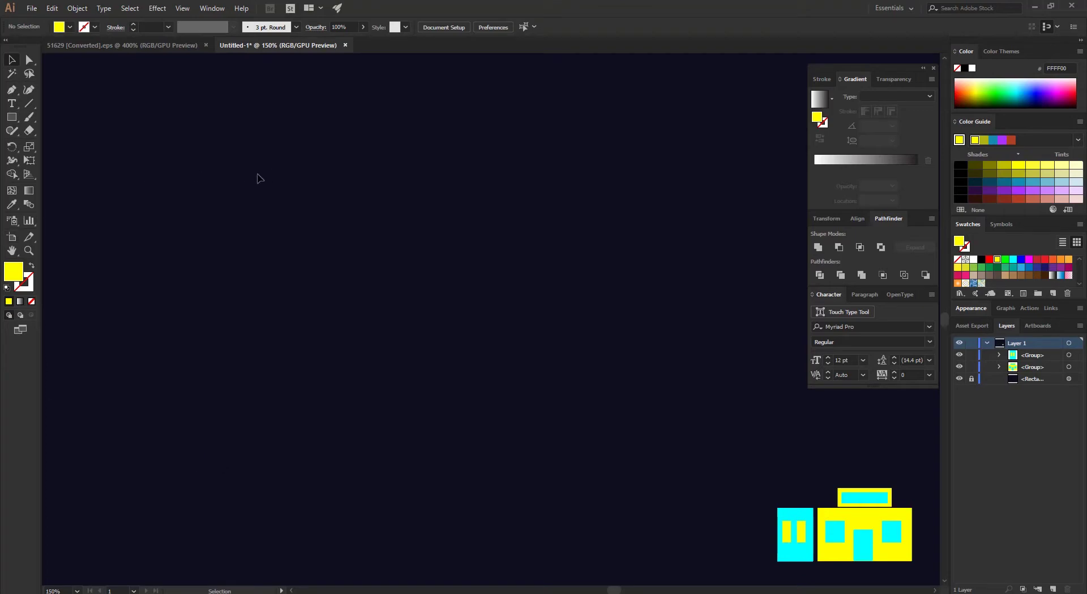
- Show the two-point grid with the Perspective Grid Tool and view its tool flyout
left_click(28, 174)
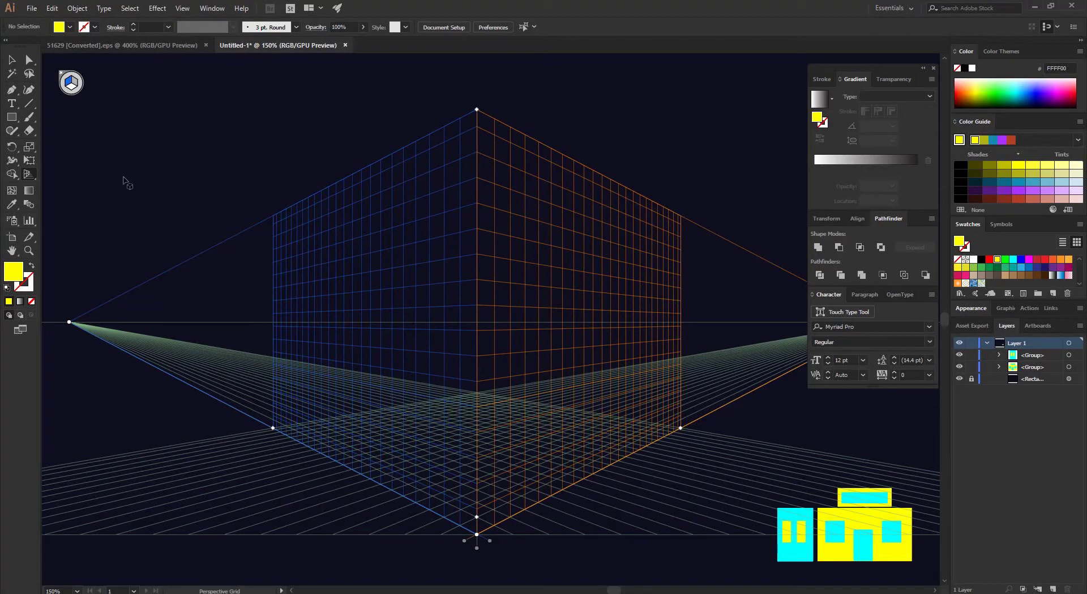
left_click(29, 175)
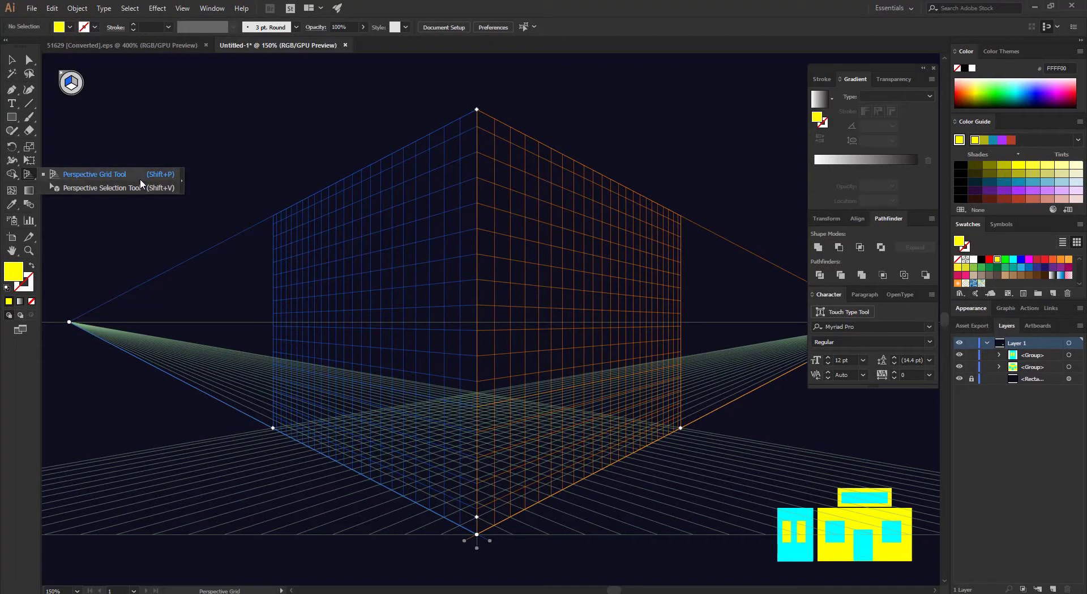
- Toggle between the Perspective Grid and Perspective Selection tools, and set the plane widget to No Active Grid
left_click(29, 172)
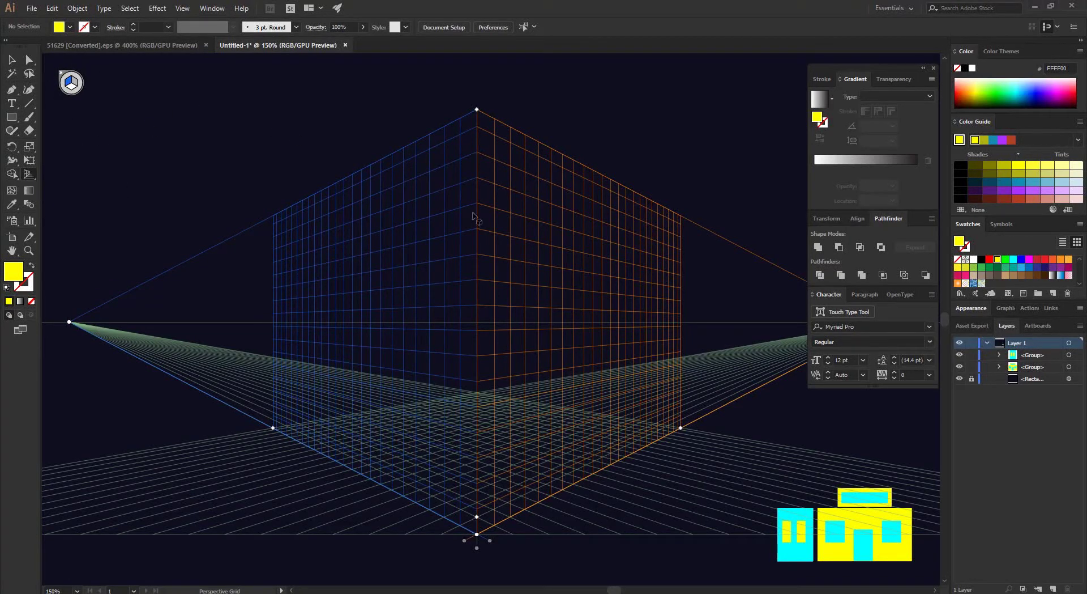
key("shift+v")
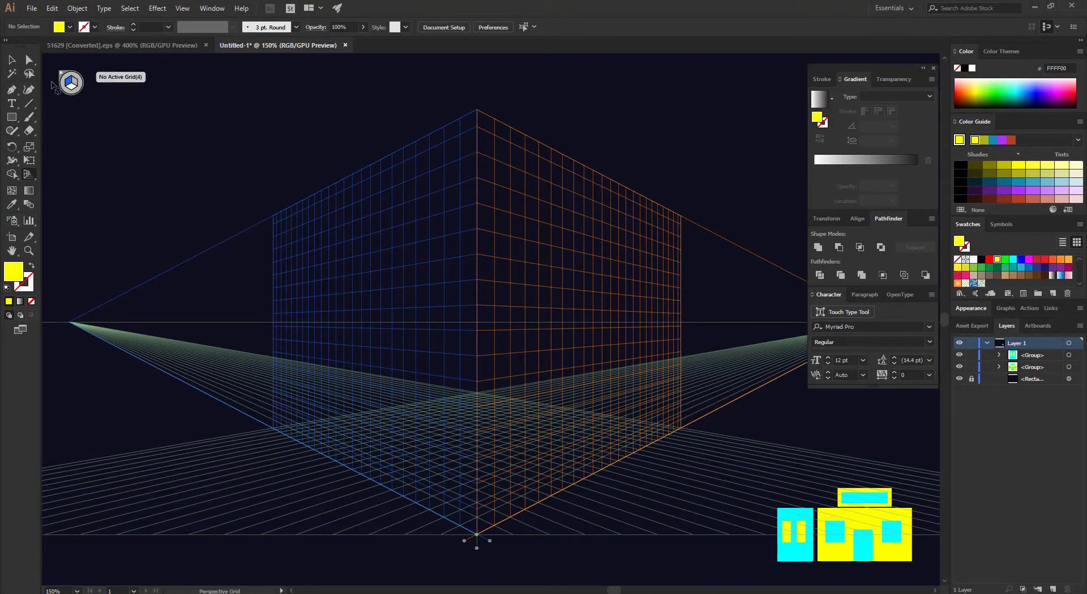
key("shift+p")
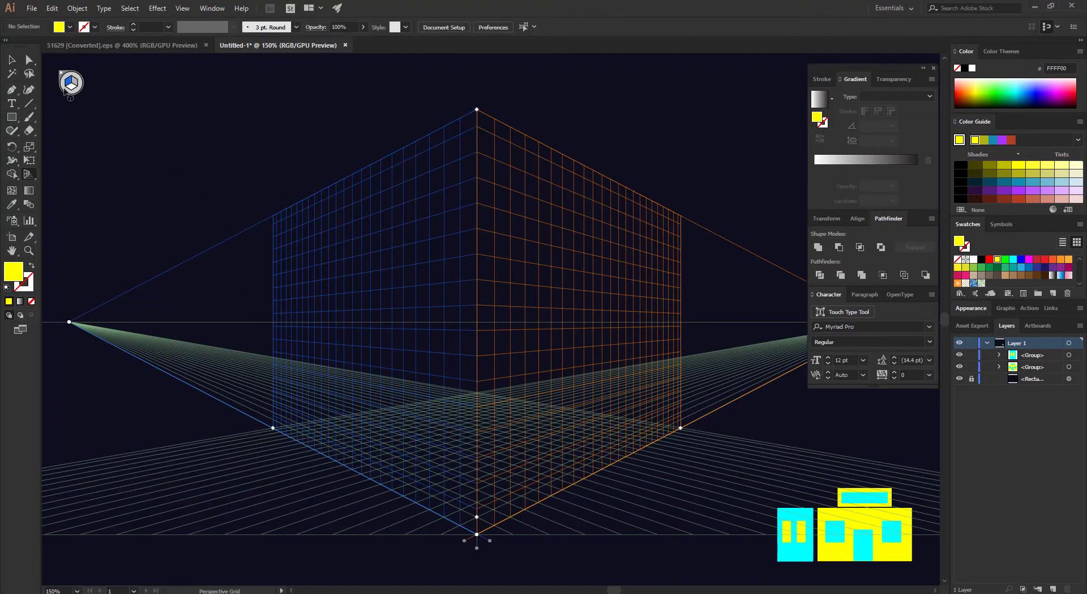
key("shift+v")
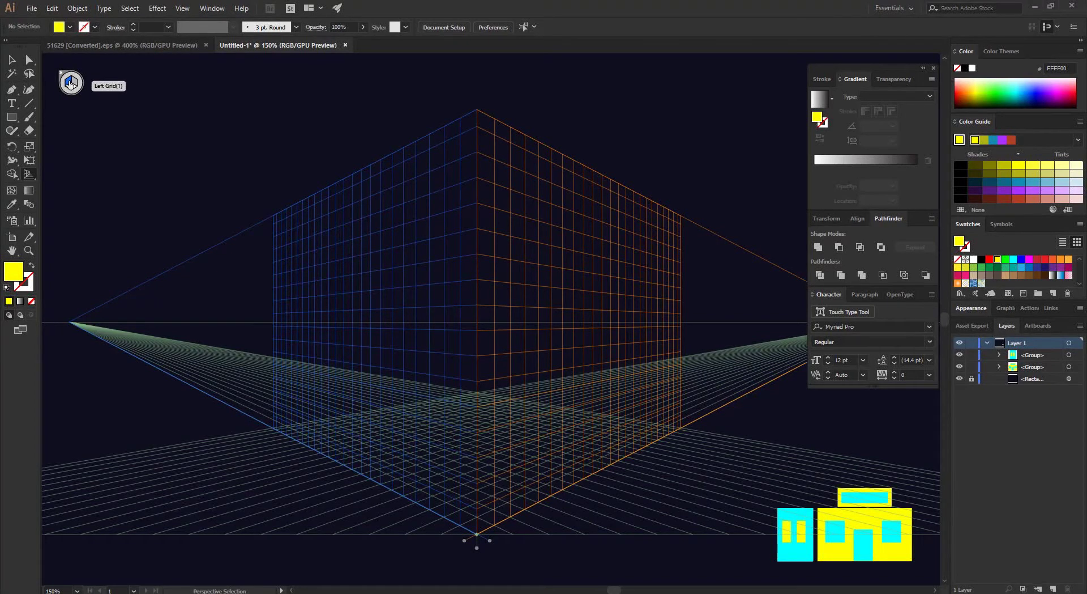
key("shift+p")
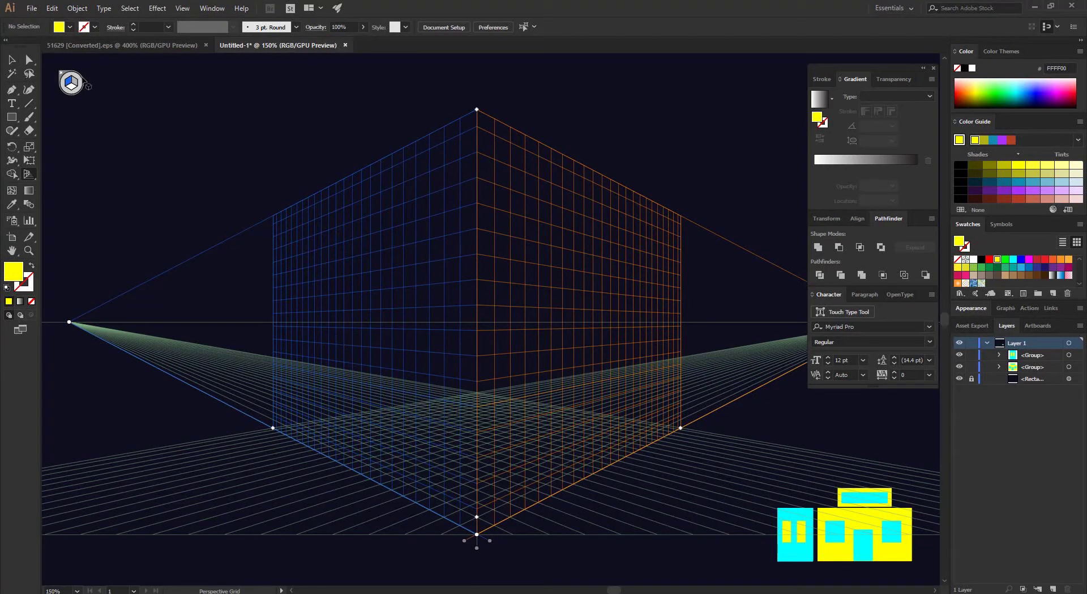
key("shift+v")
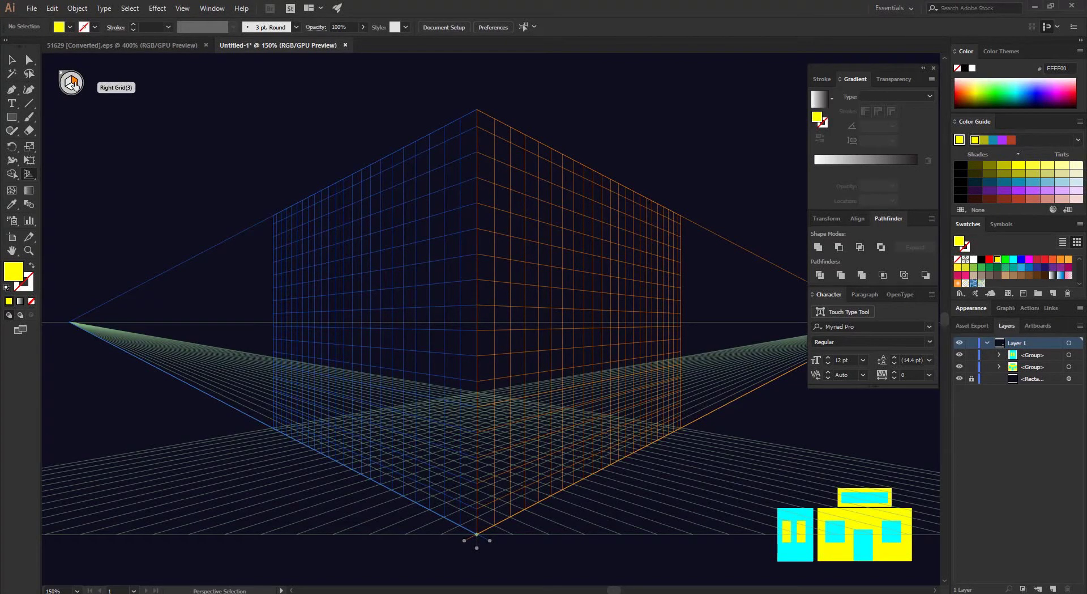
key("shift+p")
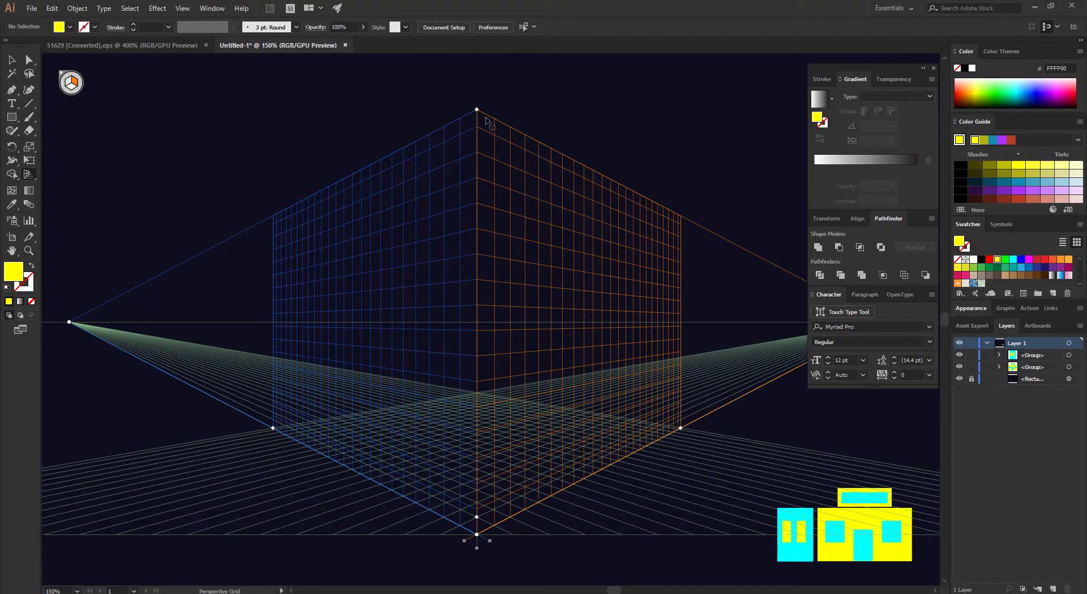
key("shift+v")
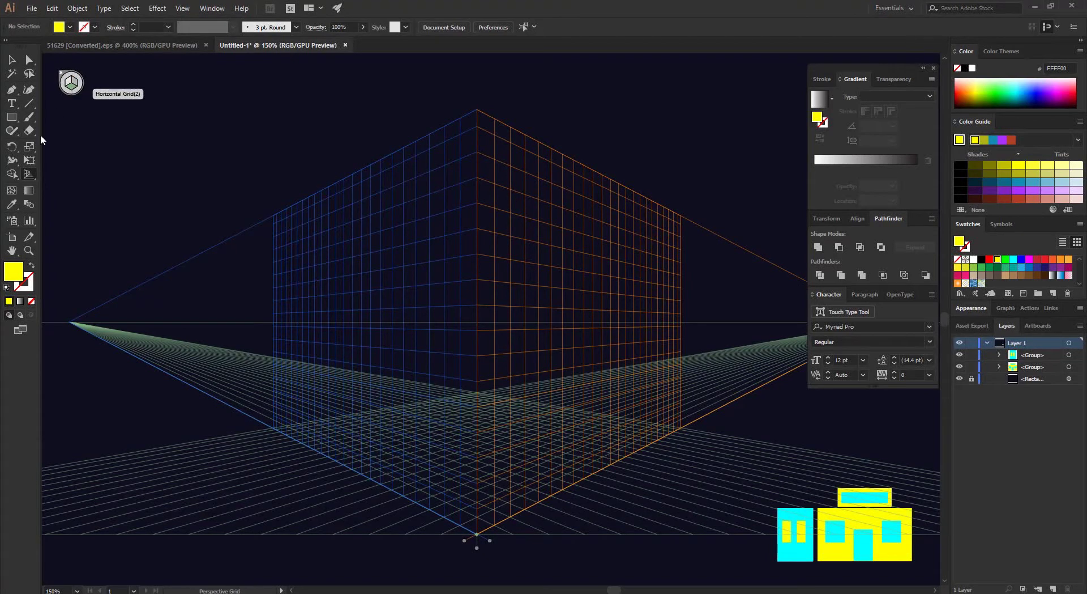
left_click(75, 93)
key("shift+p")
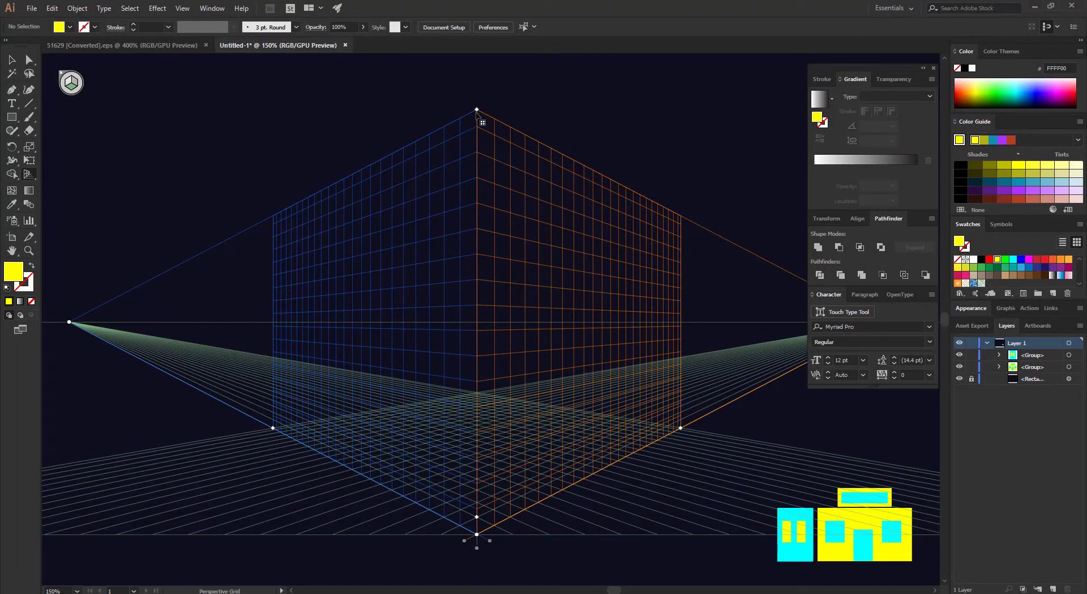
- Lower the grid's top handle, move the left vanishing point inward and the right vanishing point outward
left_click_drag(479, 110, 486, 254)
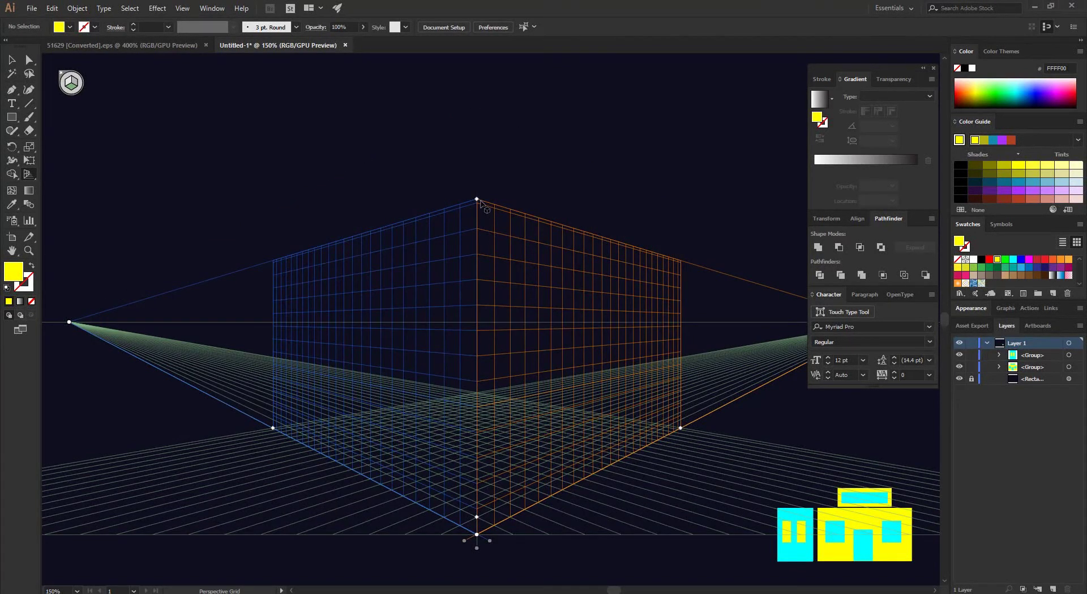
left_click_drag(478, 200, 482, 160)
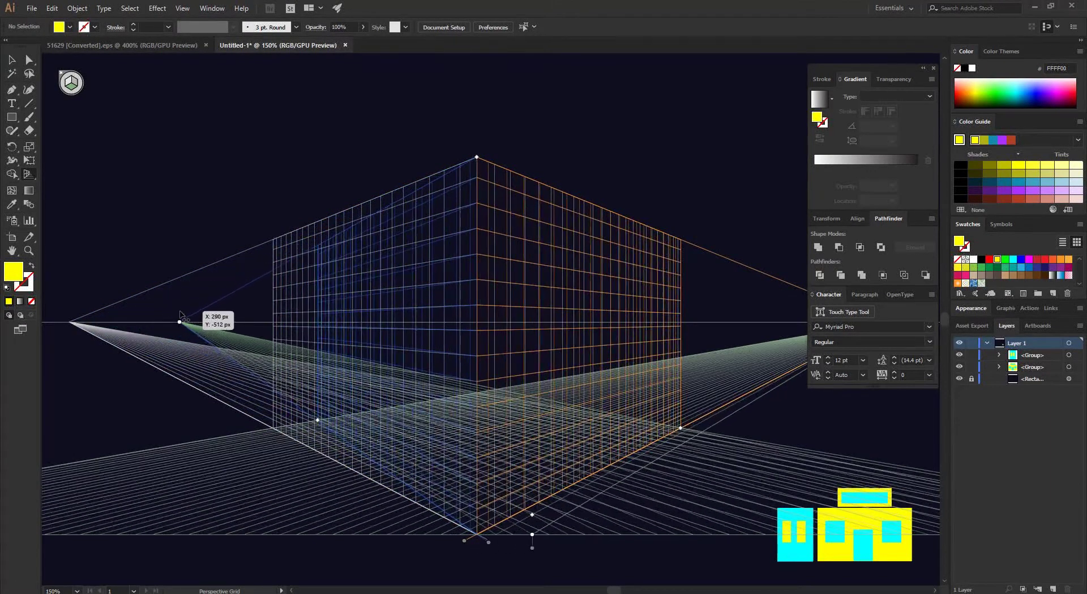
left_click_drag(69, 323, 180, 322)
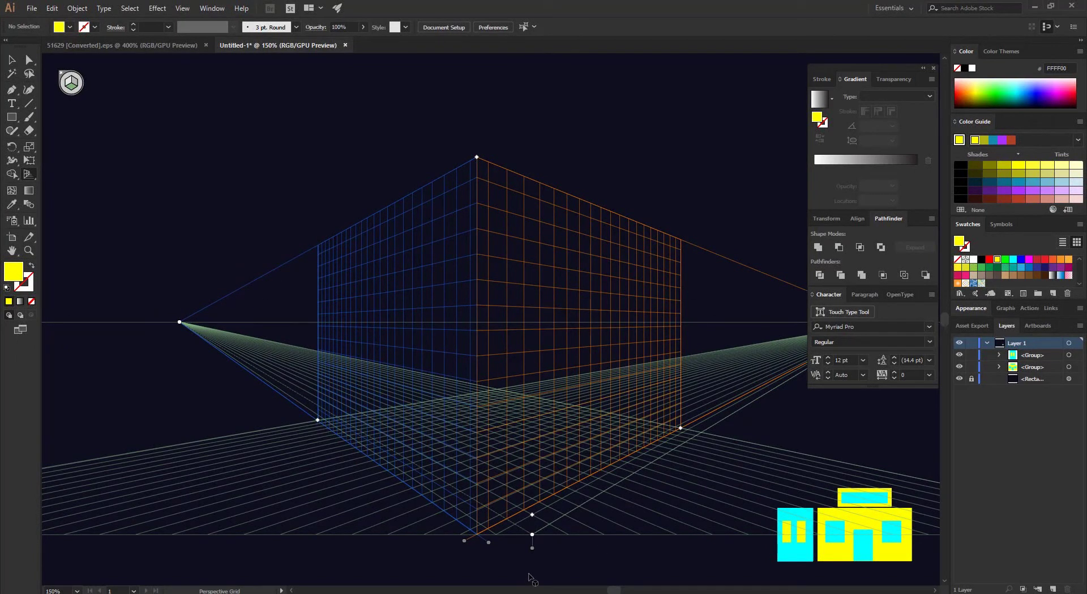
left_click_drag(609, 591, 620, 590)
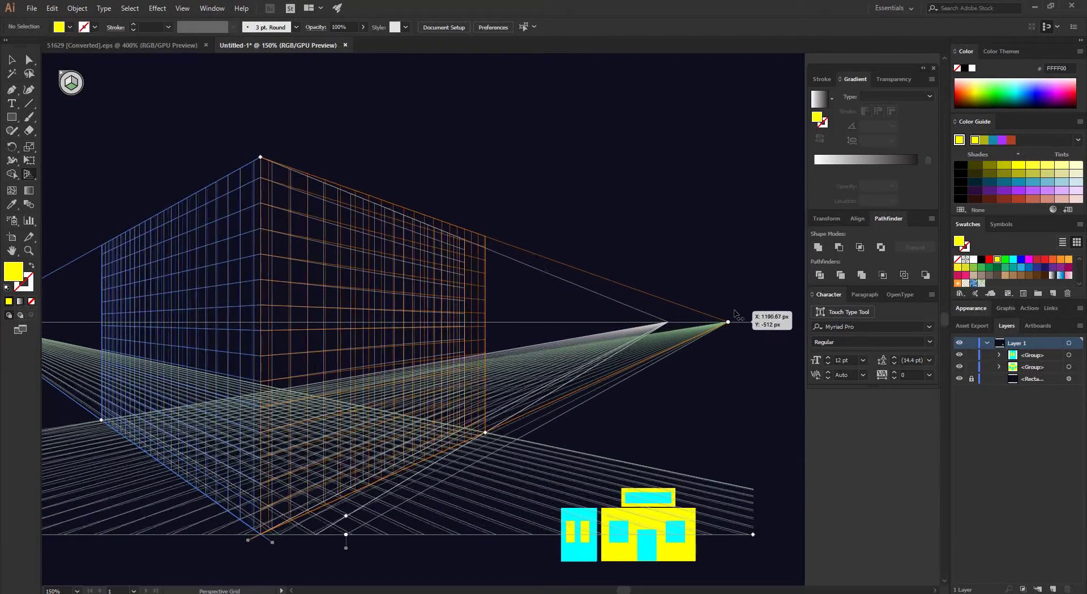
left_click_drag(709, 319, 744, 318)
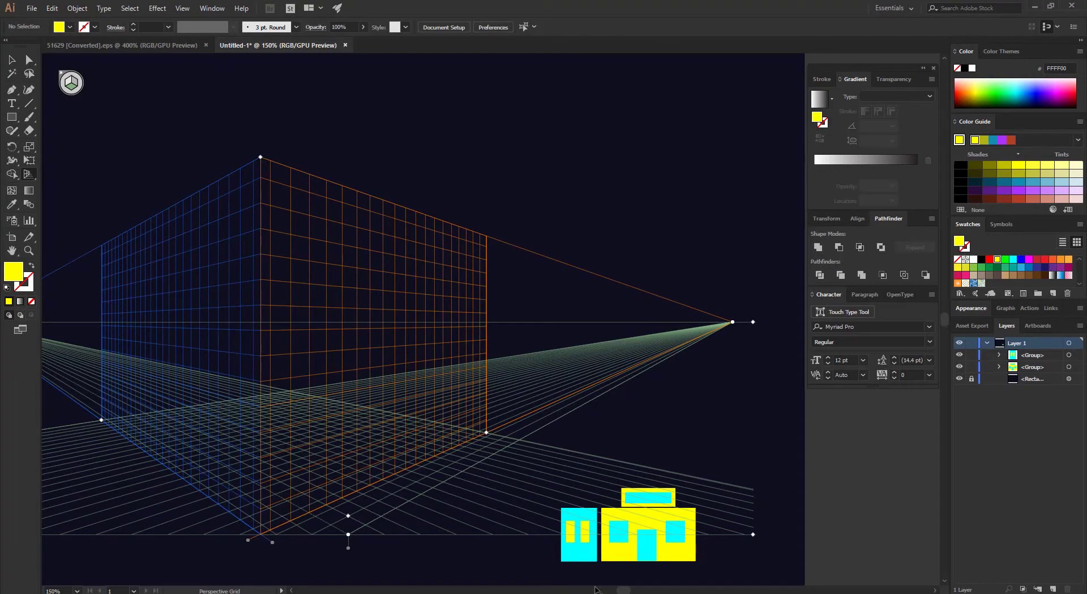
left_click_drag(626, 590, 617, 590)
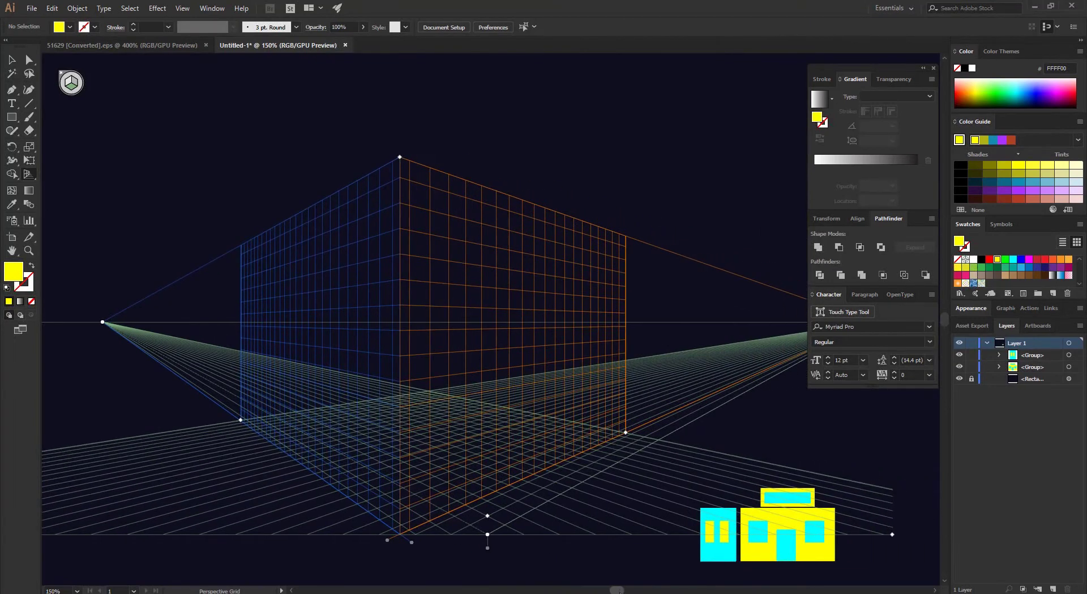
scroll(613, 248, "down", 3)
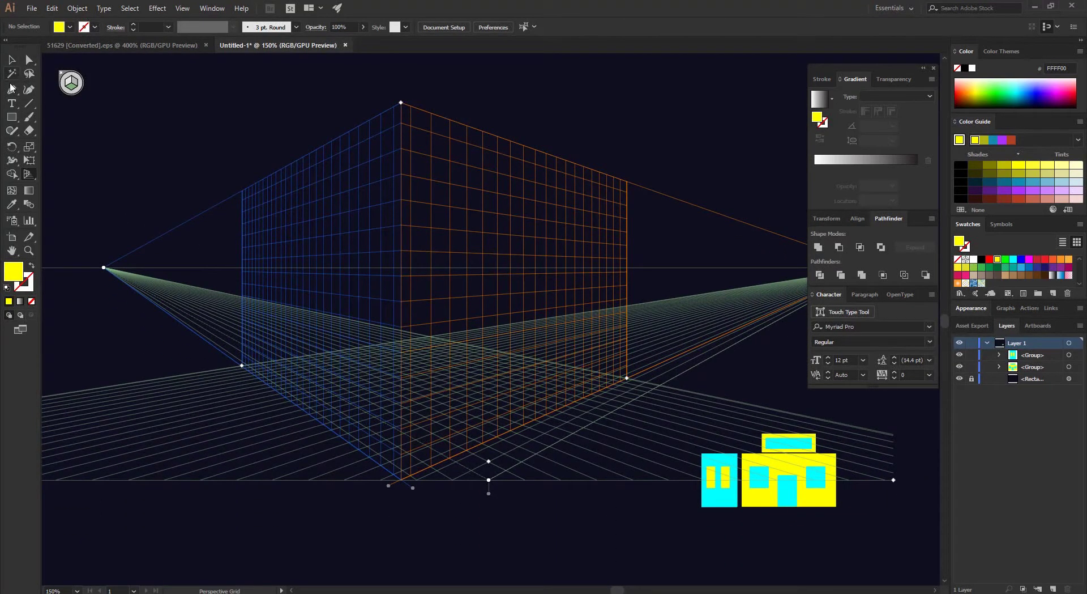
- Activate the left grid plane, draw a trial yellow rectangle on it, slide it along, then delete it
key("shift+v")
left_click(69, 85)
key("m")
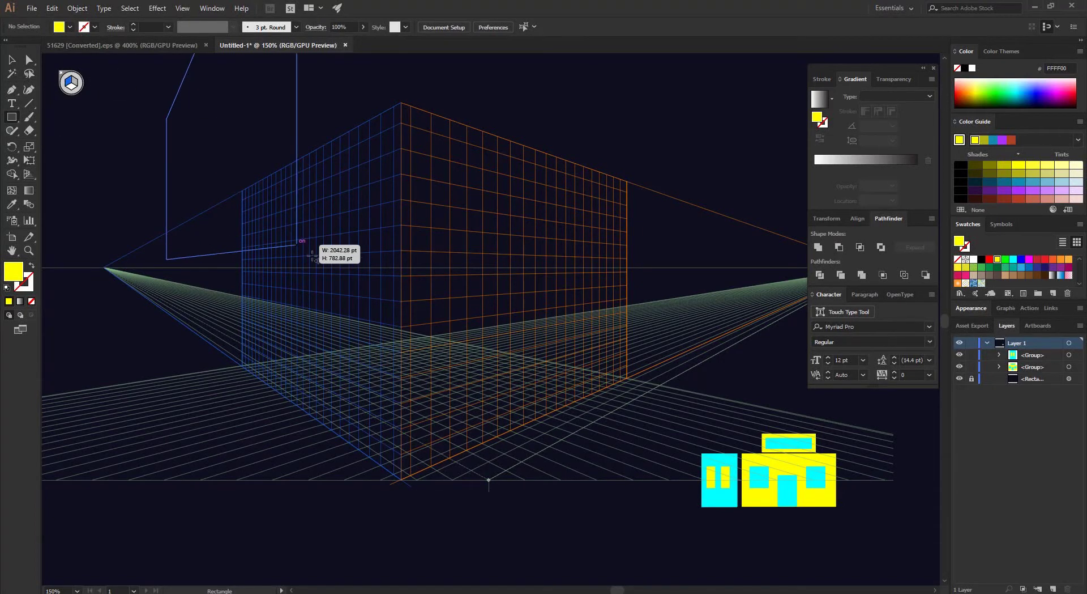
left_click_drag(166, 120, 331, 287)
key("shift+v")
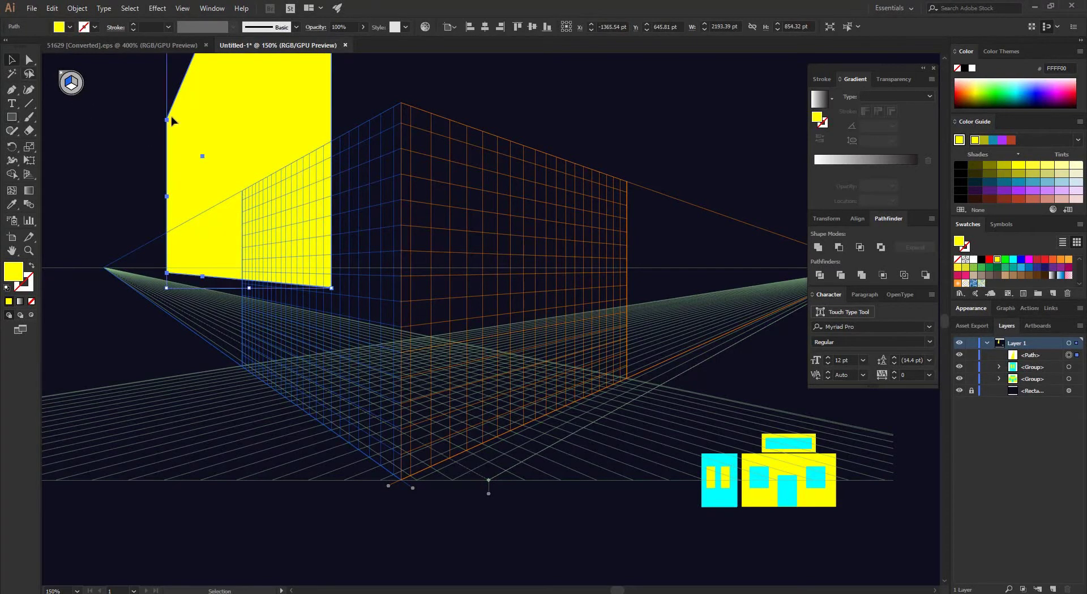
left_click_drag(272, 92, 353, 265)
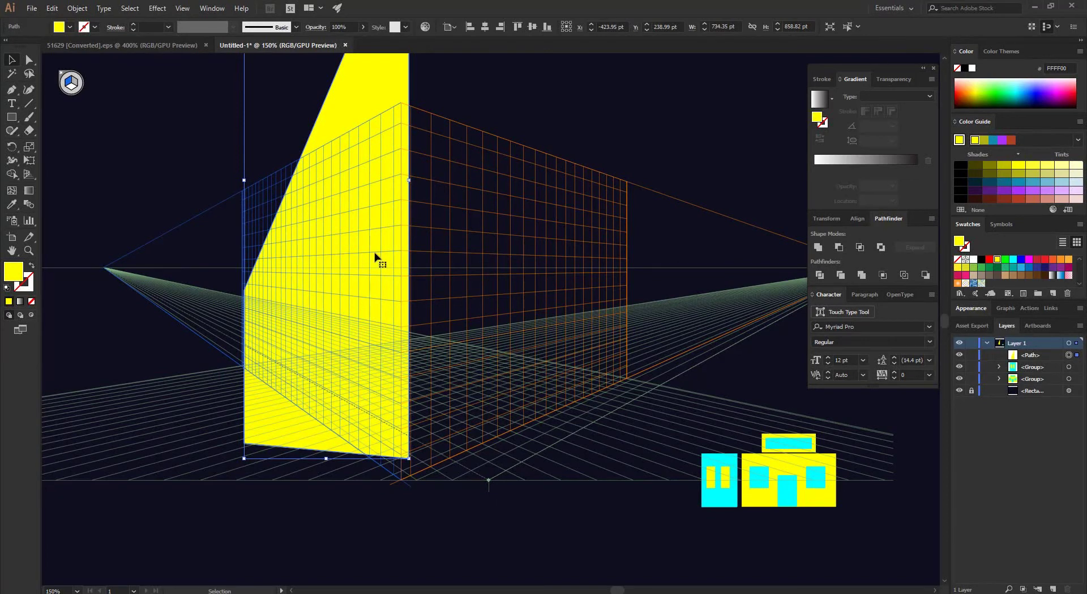
left_click_drag(378, 86, 229, 235)
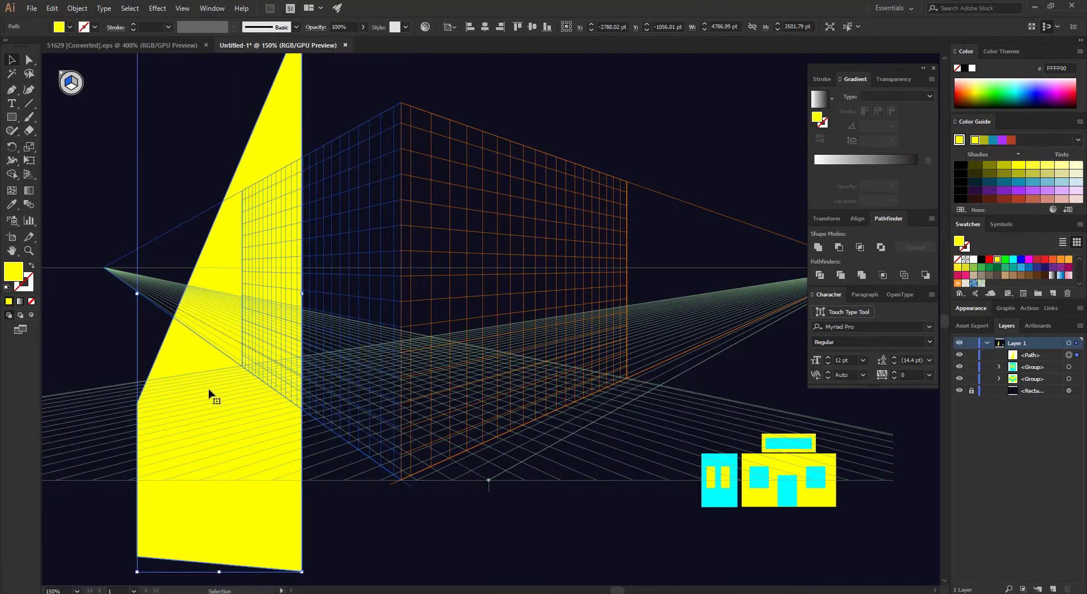
left_click_drag(214, 395, 196, 379)
left_click(285, 320)
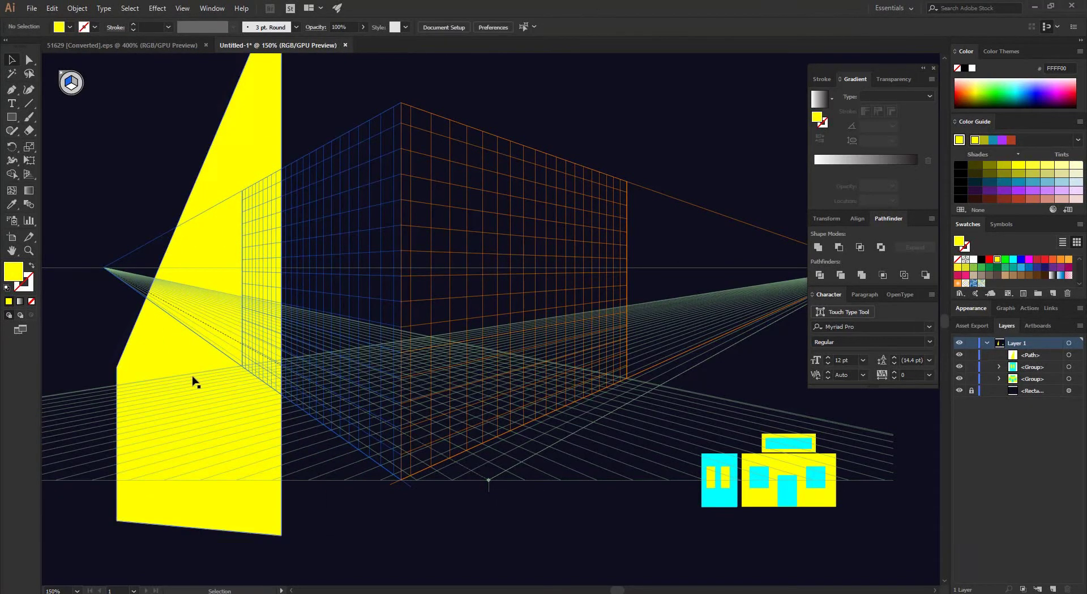
left_click(160, 349)
key("Delete")
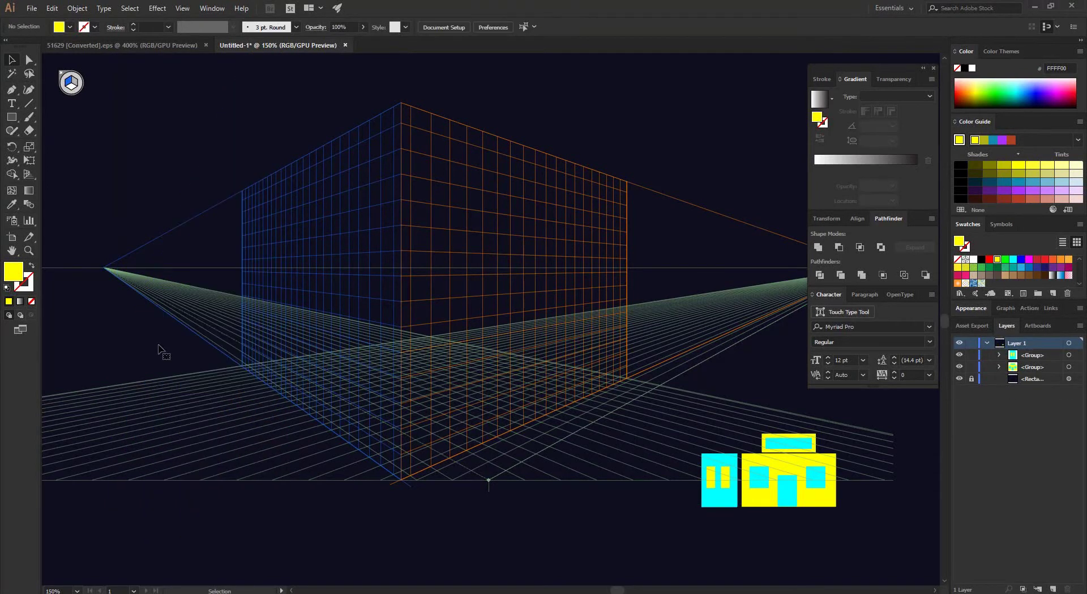
- Draw a second trial yellow rectangle on the left plane and delete it too
left_click(13, 120)
mouse_move(162, 131)
left_mouse_down()
mouse_move(205, 166)
mouse_move(301, 313)
mouse_move(300, 347)
left_mouse_up()
key("v")
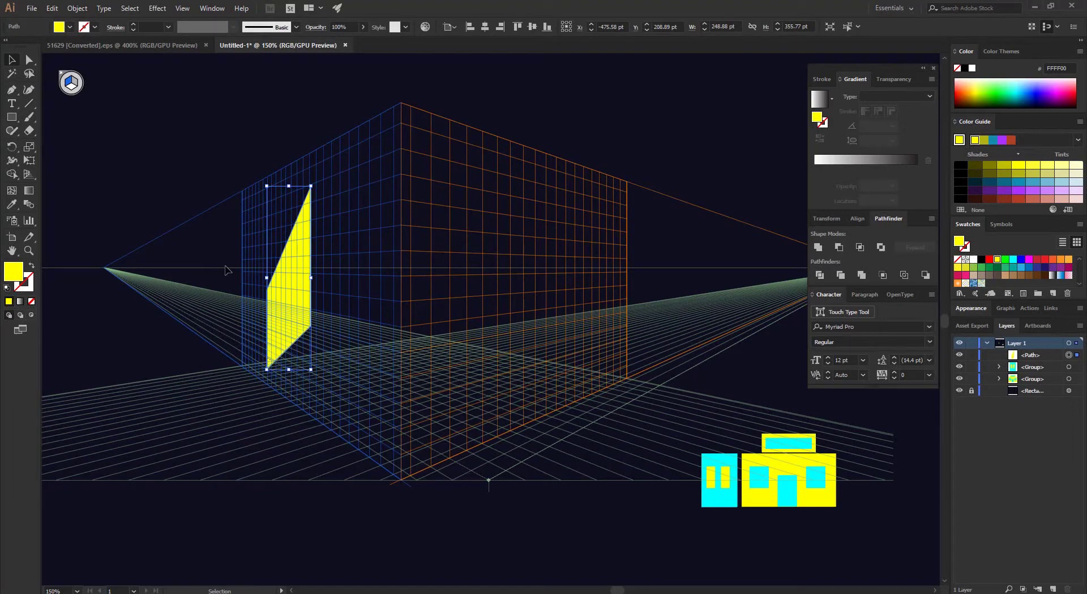
key("Delete")
scroll(358, 180, "up", 2)
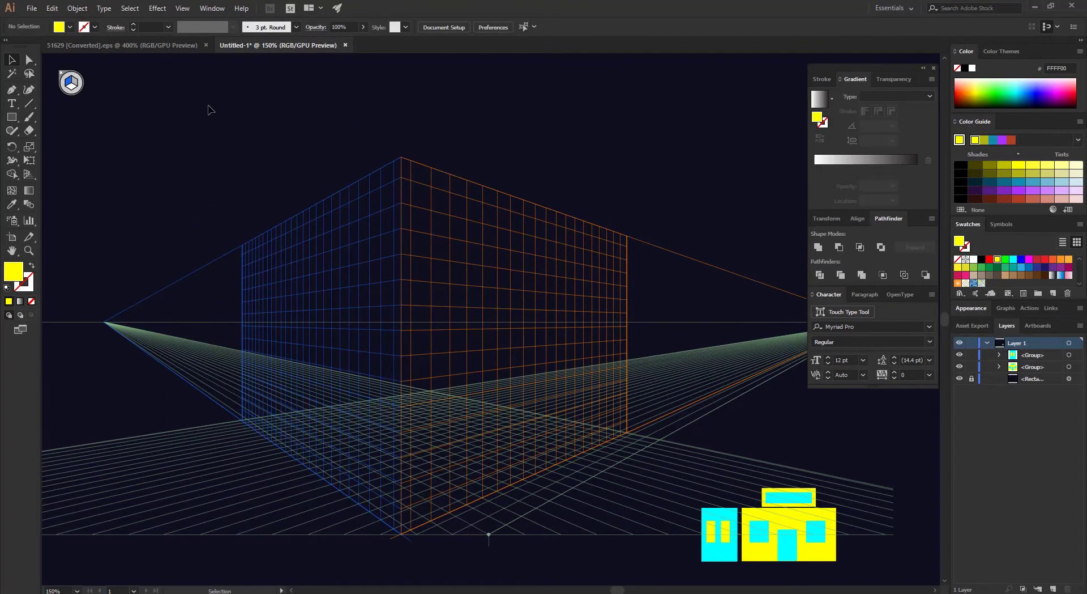
- Return to the Perspective Grid tool, check the plane widget, and open the View > Perspective Grid submenu
scroll(357, 167, "up", 2)
scroll(327, 161, "up", 3)
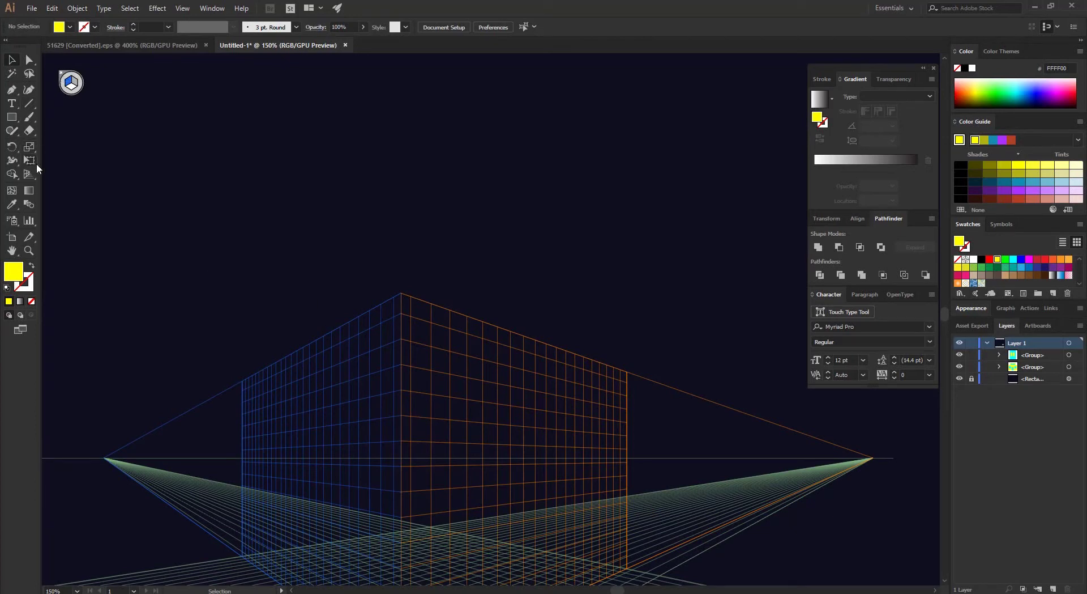
left_click(27, 175)
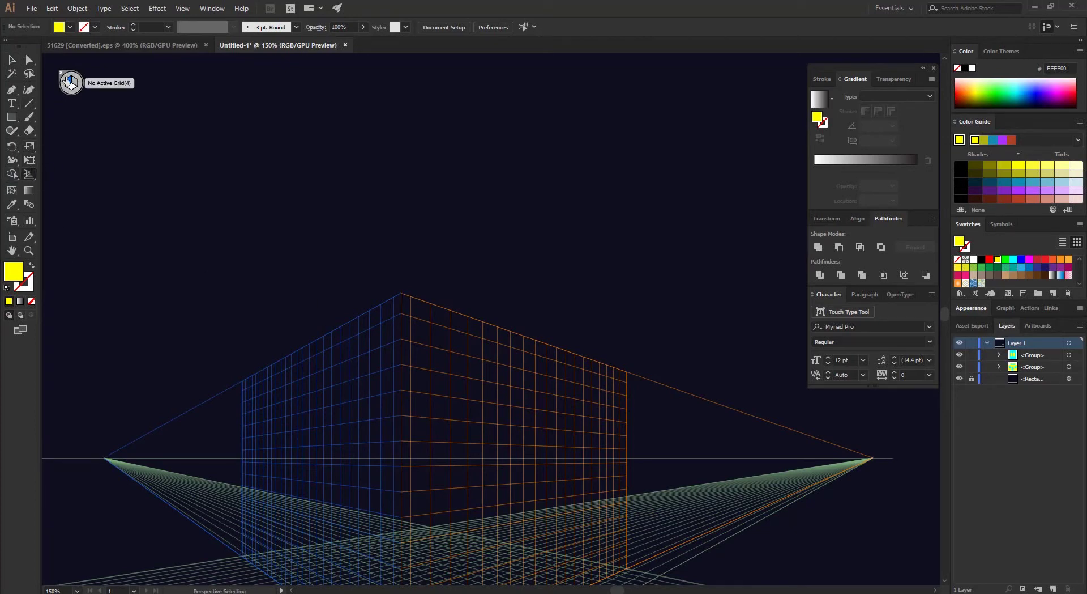
left_click(62, 74)
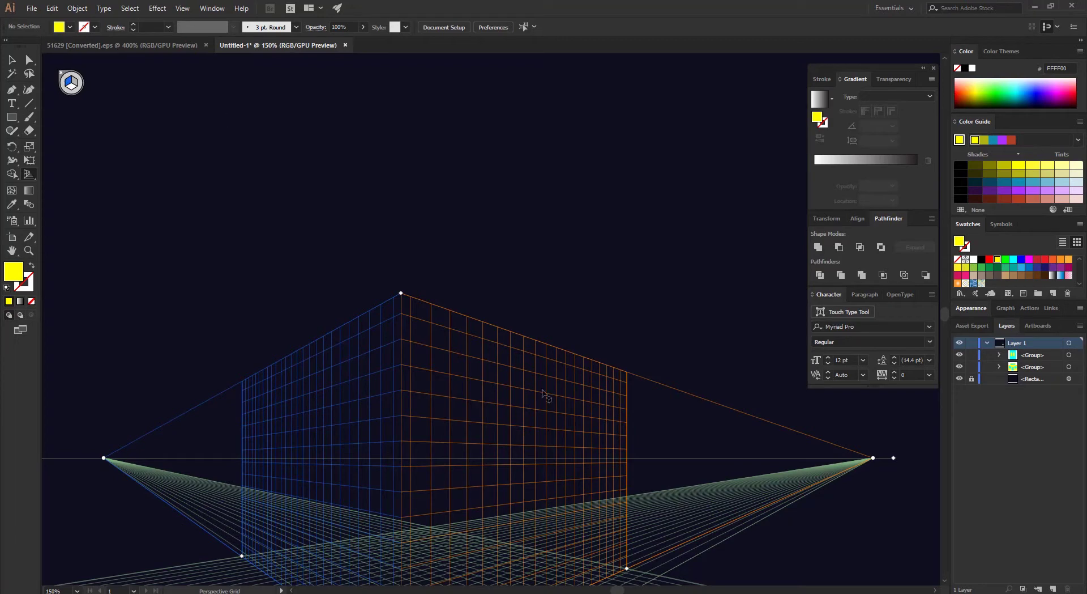
scroll(260, 215, "down", 3)
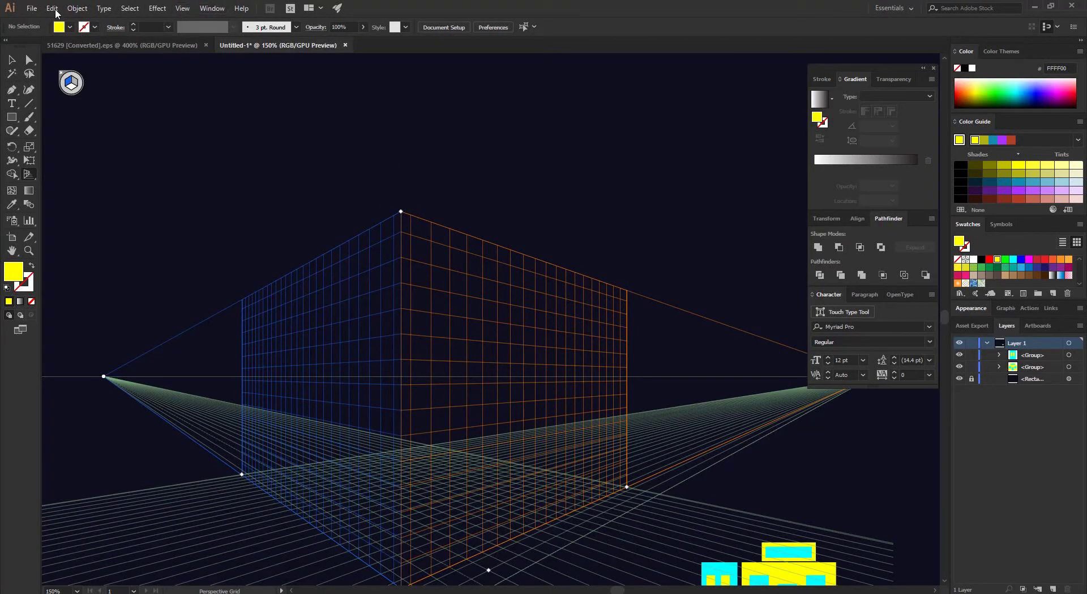
left_click(182, 8)
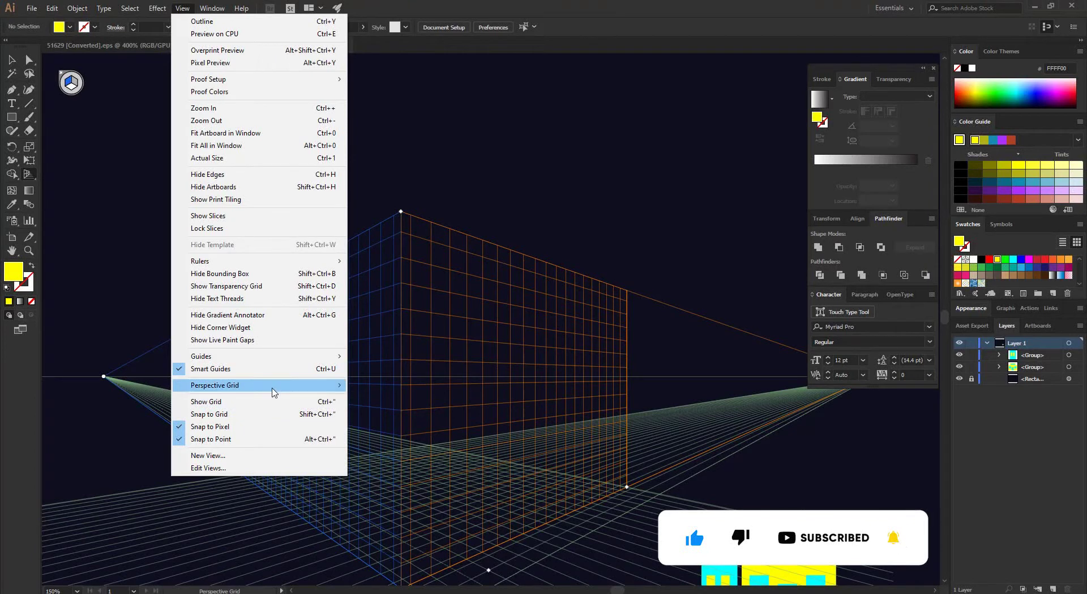
mouse_move(215, 385)
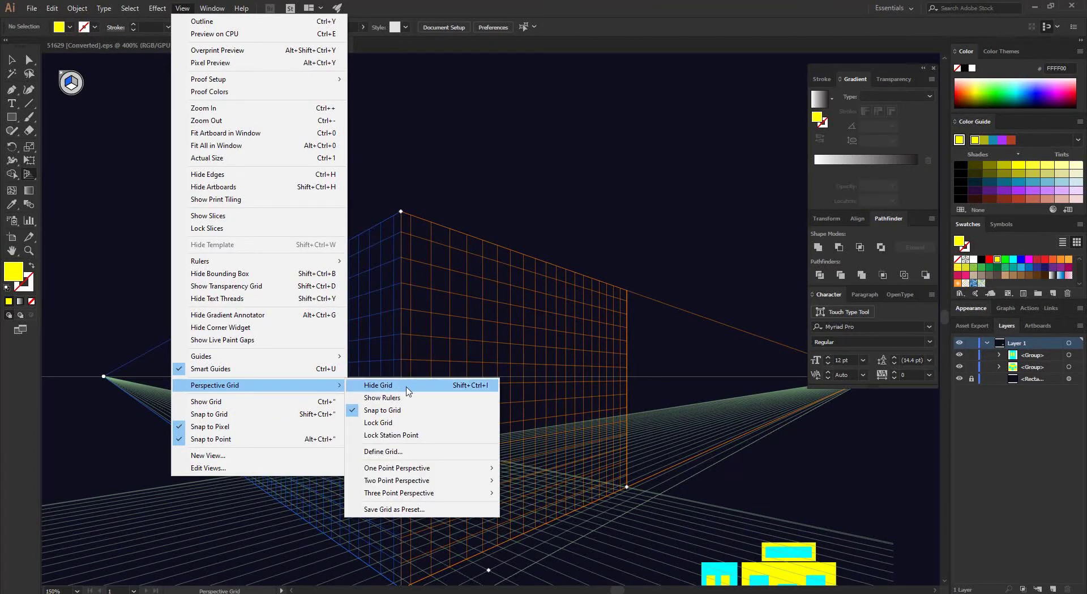
- Hide the perspective grid and draw a yellow square, moving it to the left
left_click(401, 387)
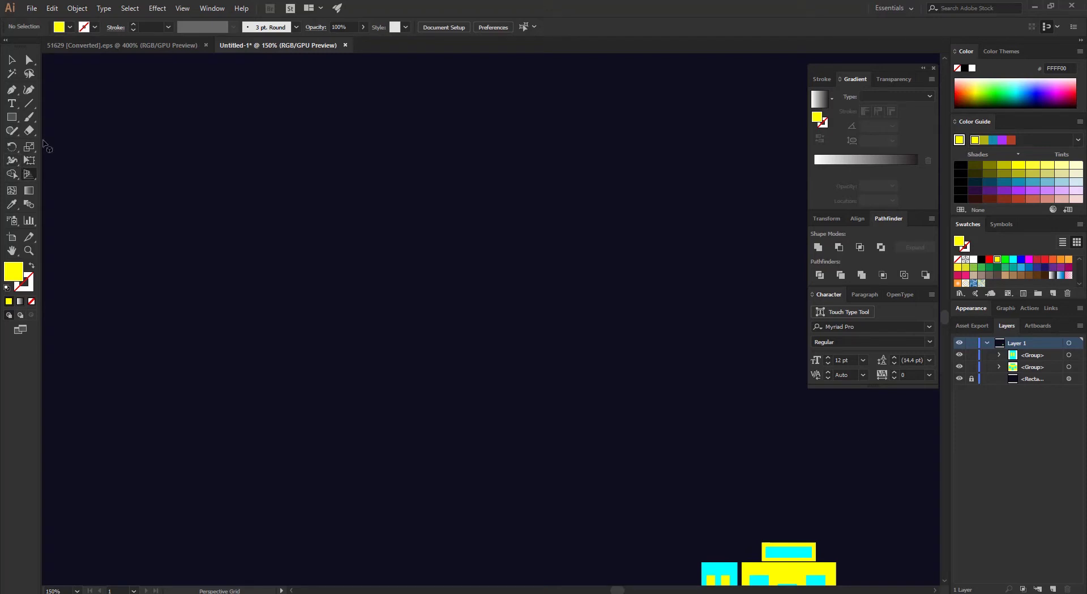
left_click(12, 117)
mouse_move(256, 168)
left_mouse_down()
mouse_move(433, 270)
mouse_move(360, 273)
left_mouse_up()
left_click(11, 59)
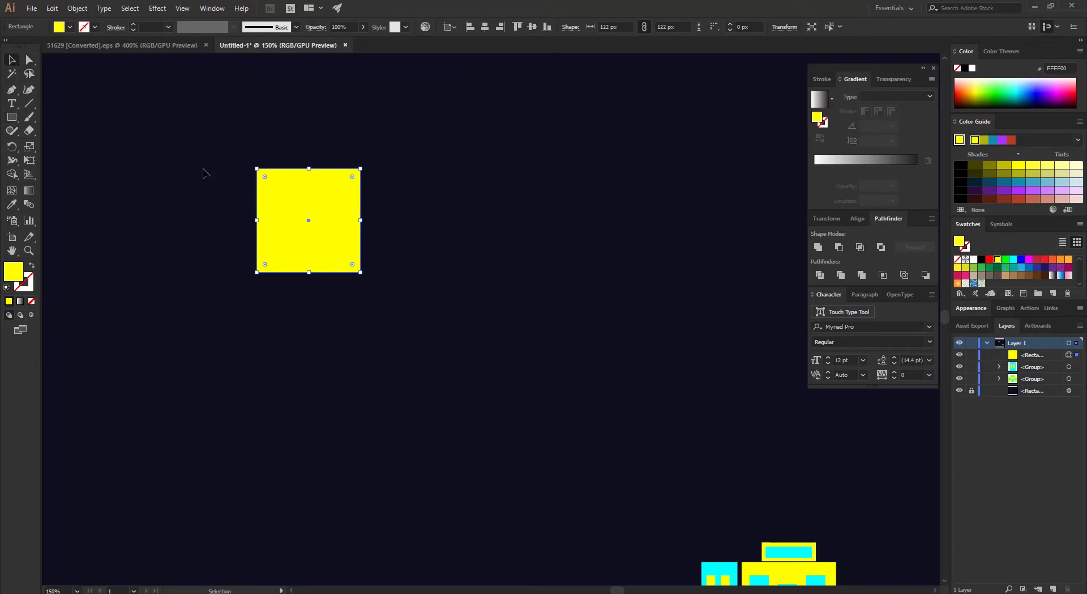
left_click_drag(335, 210, 237, 202)
left_click(203, 340)
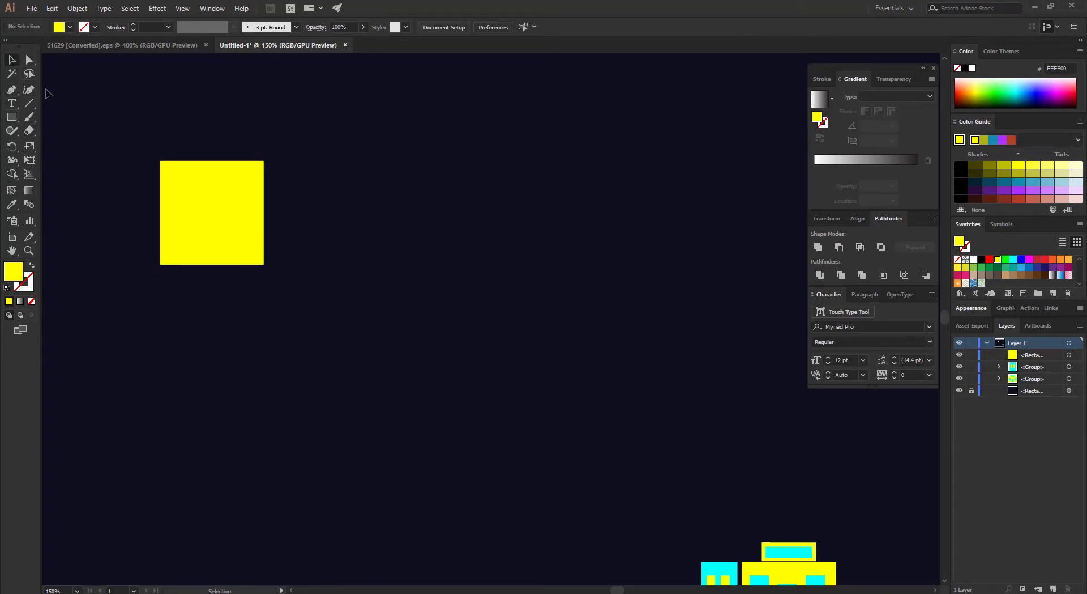
- Duplicate the square to the right, widen the copy into a rectangle, and fill it green
left_click_drag(234, 213, 486, 214, "alt")
left_click_drag(561, 137, 159, 316)
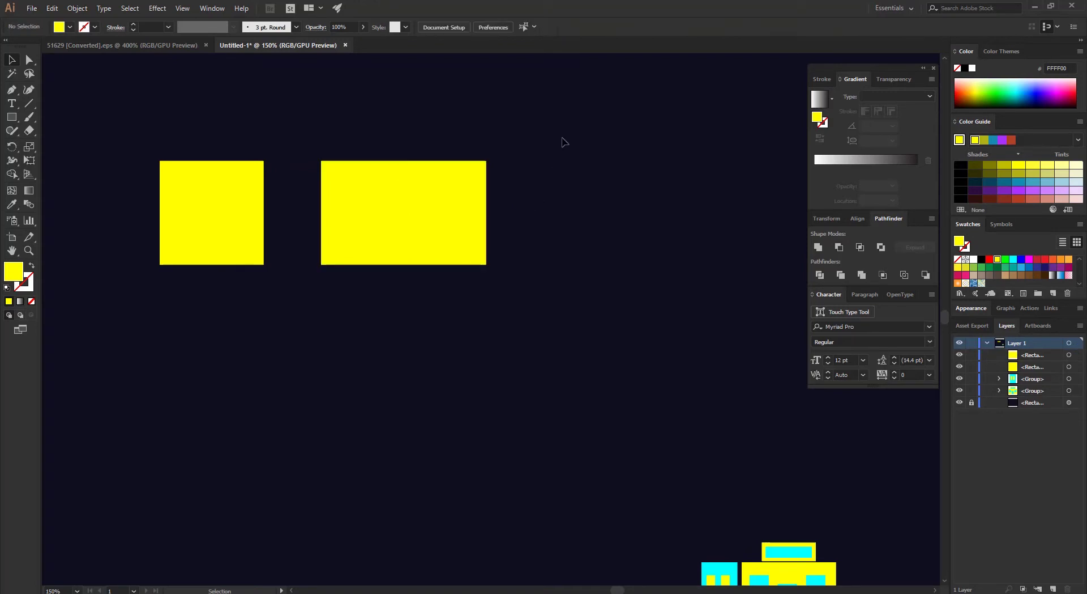
left_click_drag(534, 150, 279, 266)
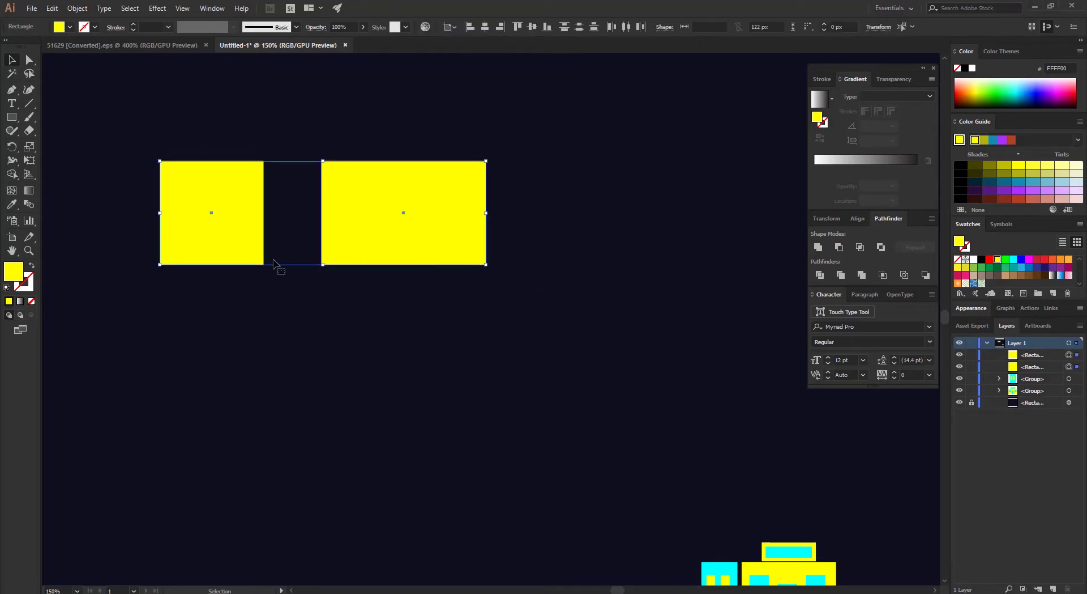
left_click(427, 213)
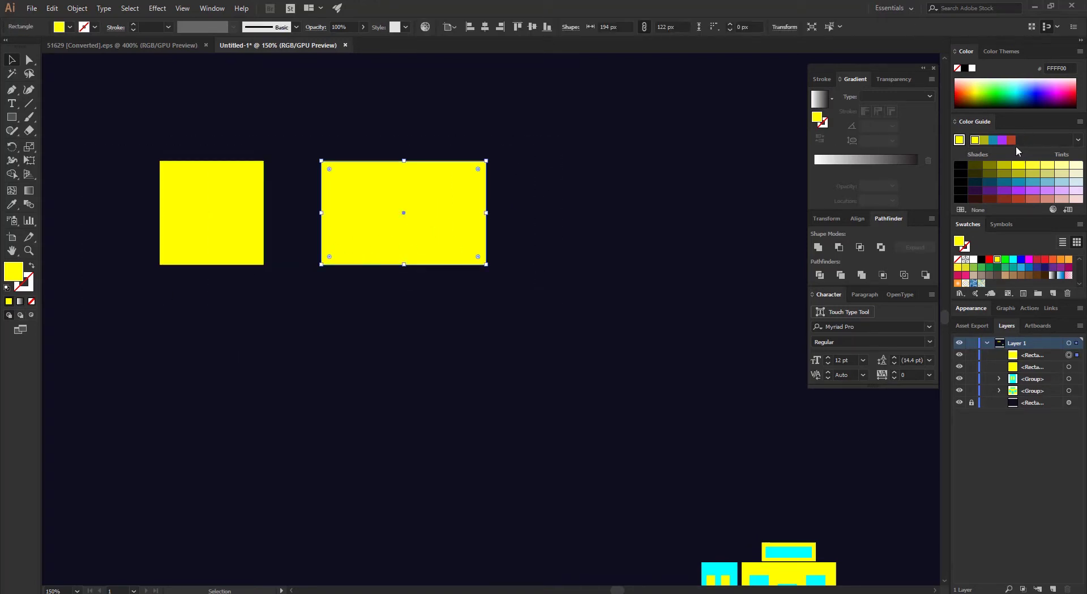
left_click(1005, 263)
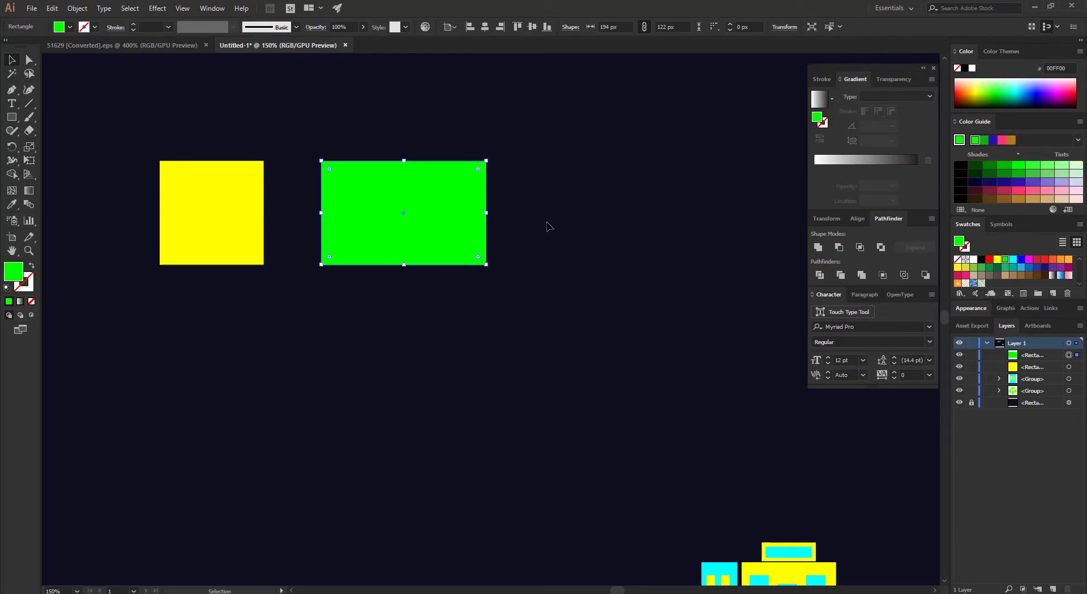
left_click(622, 180)
- Reposition the yellow square and green rectangle together, placing them higher up
left_click_drag(563, 140, 72, 359)
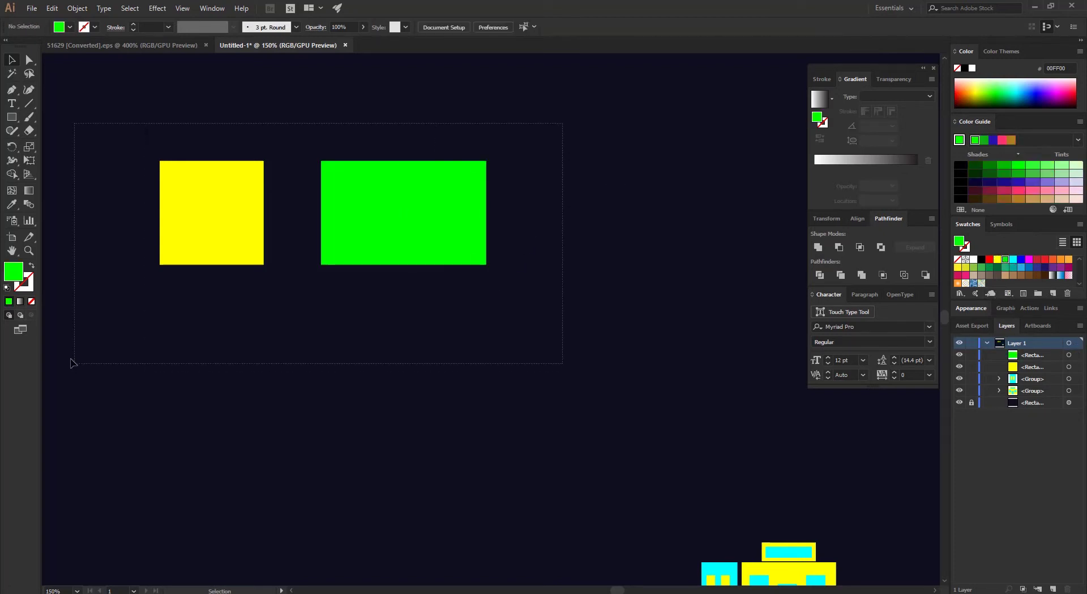
left_click_drag(227, 238, 201, 291)
left_click(426, 355)
left_click_drag(536, 209, 121, 375)
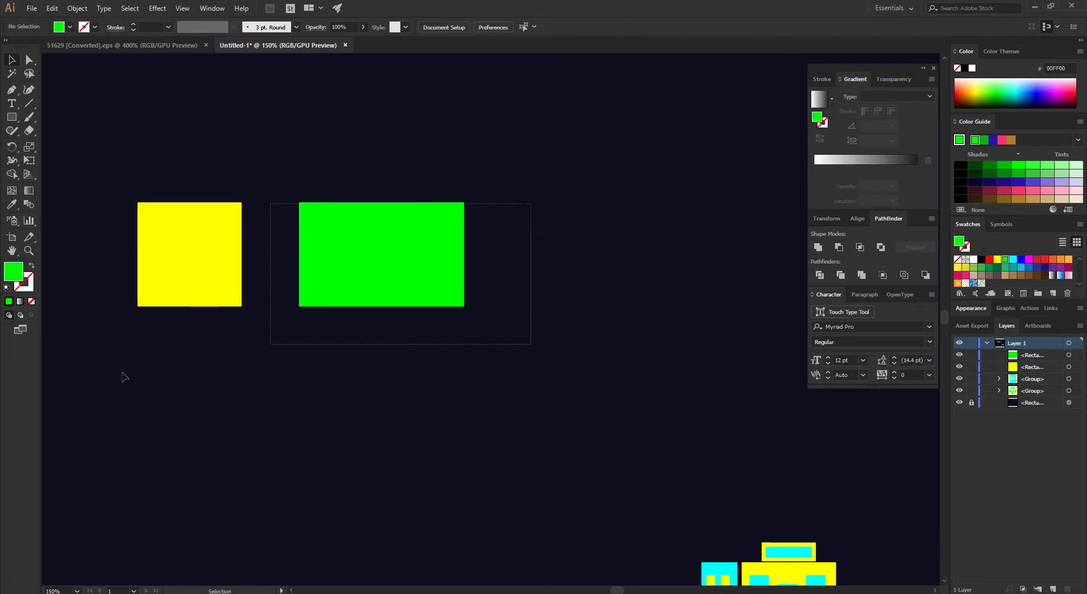
mouse_move(304, 275)
left_mouse_down()
mouse_move(412, 233)
mouse_move(352, 217)
left_mouse_up()
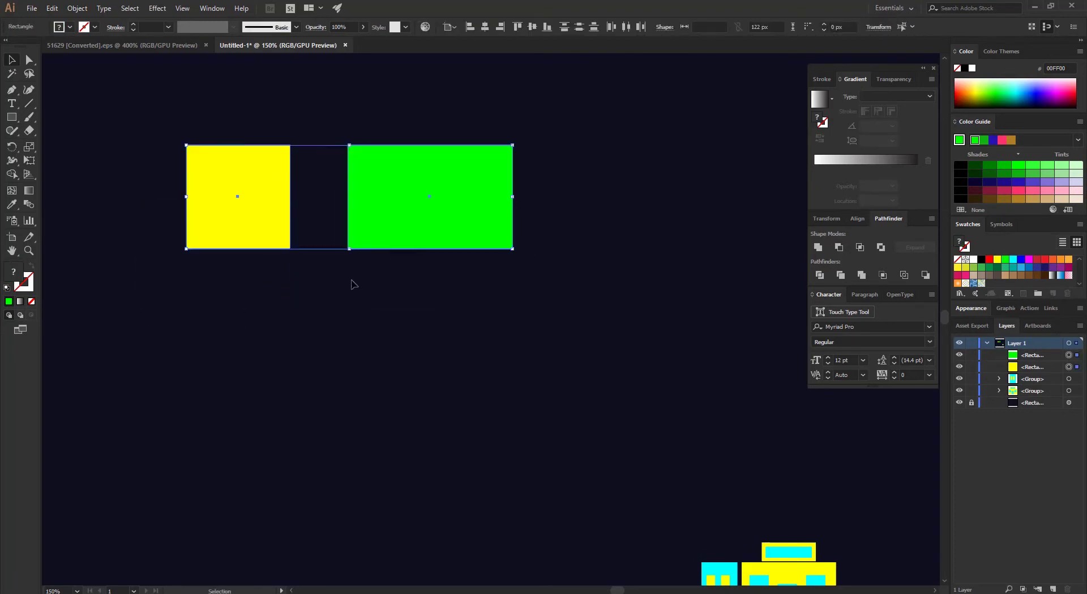
left_click(301, 359)
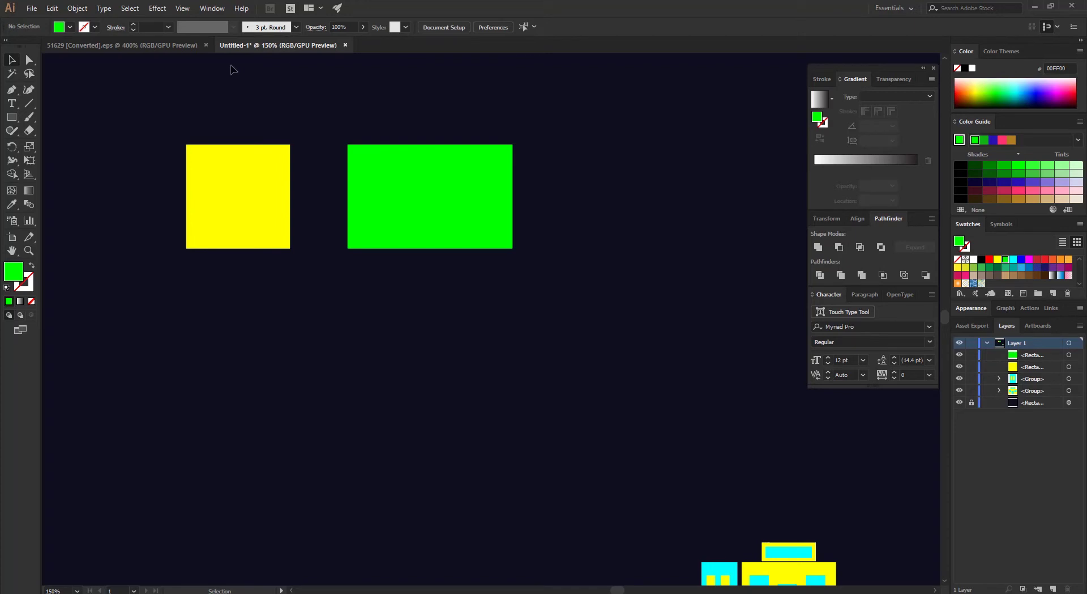
left_click_drag(231, 99, 459, 274)
left_click_drag(409, 191, 406, 146)
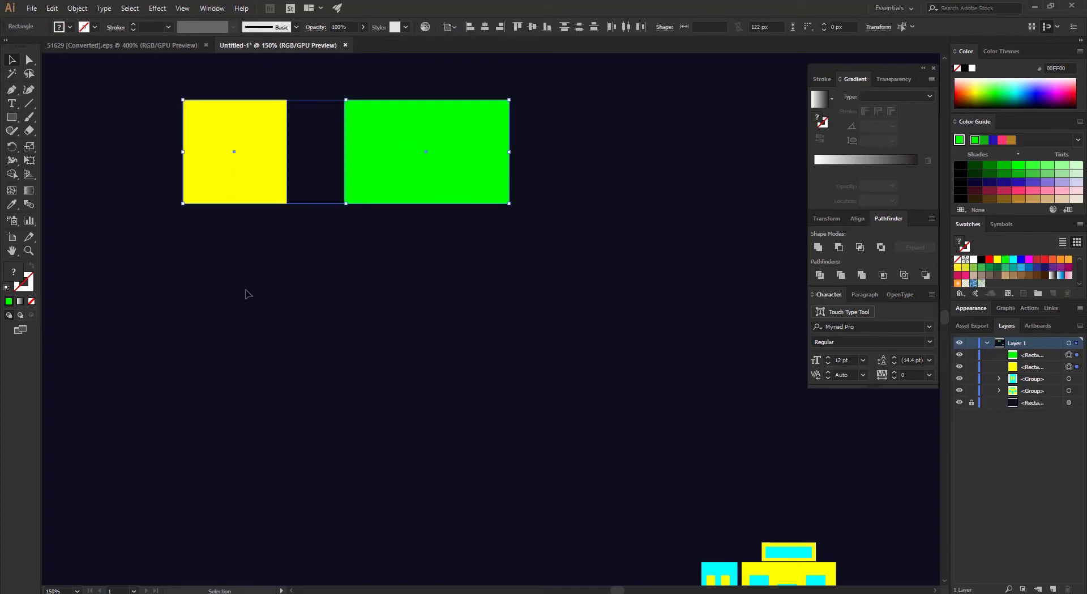
- Move the building artwork up alongside the two shapes
scroll(672, 492, "down", 2)
mouse_move(785, 506)
left_mouse_down()
mouse_move(678, 104)
mouse_move(693, 56)
left_mouse_up()
scroll(587, 249, "up", 5)
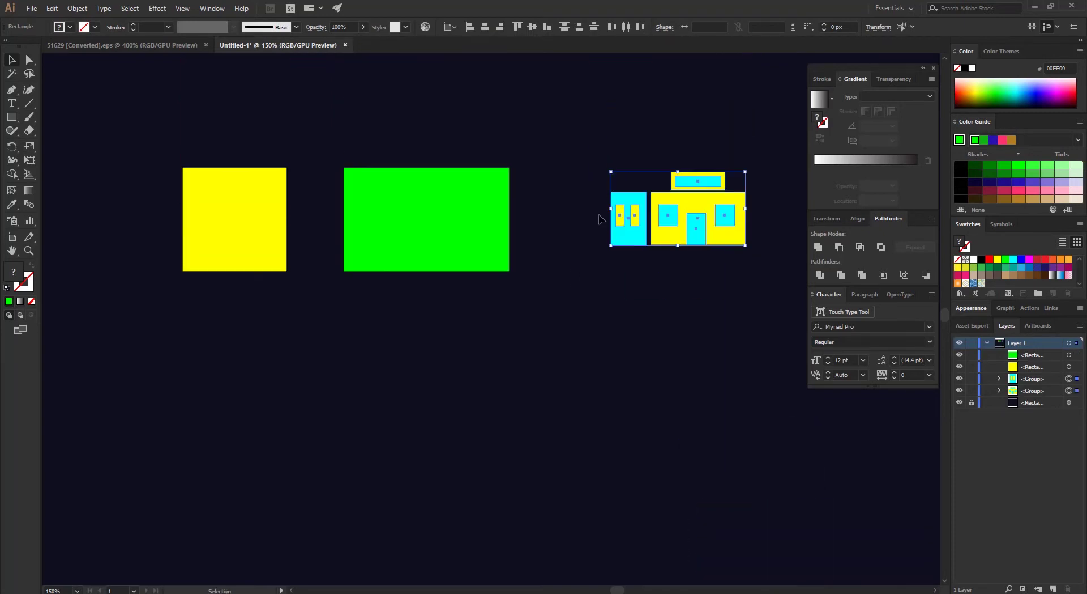
left_click(580, 143)
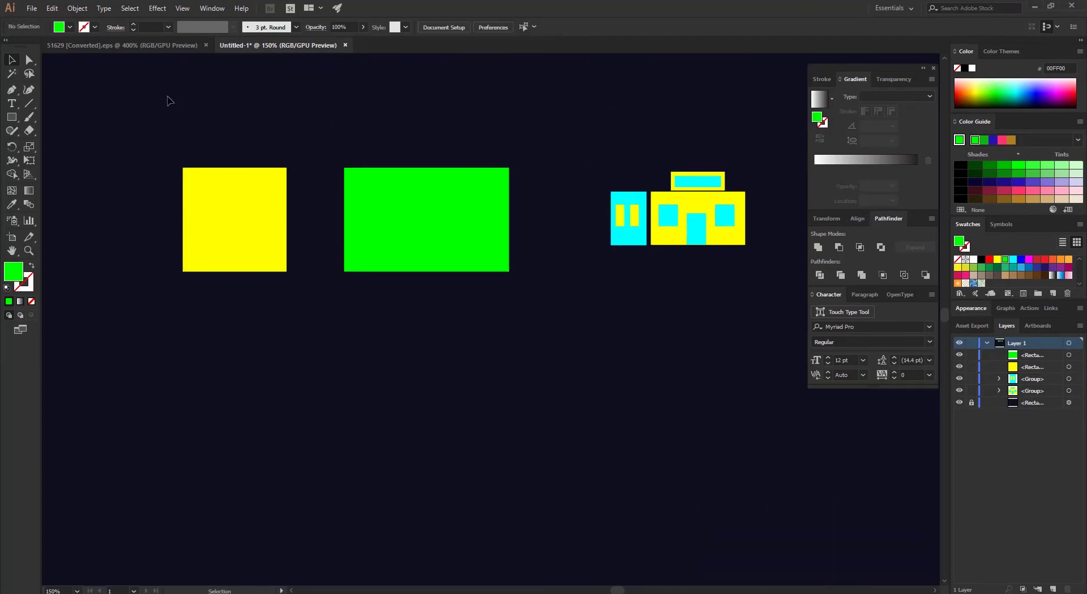
left_click_drag(167, 100, 439, 380)
left_click(317, 317)
left_click(250, 255)
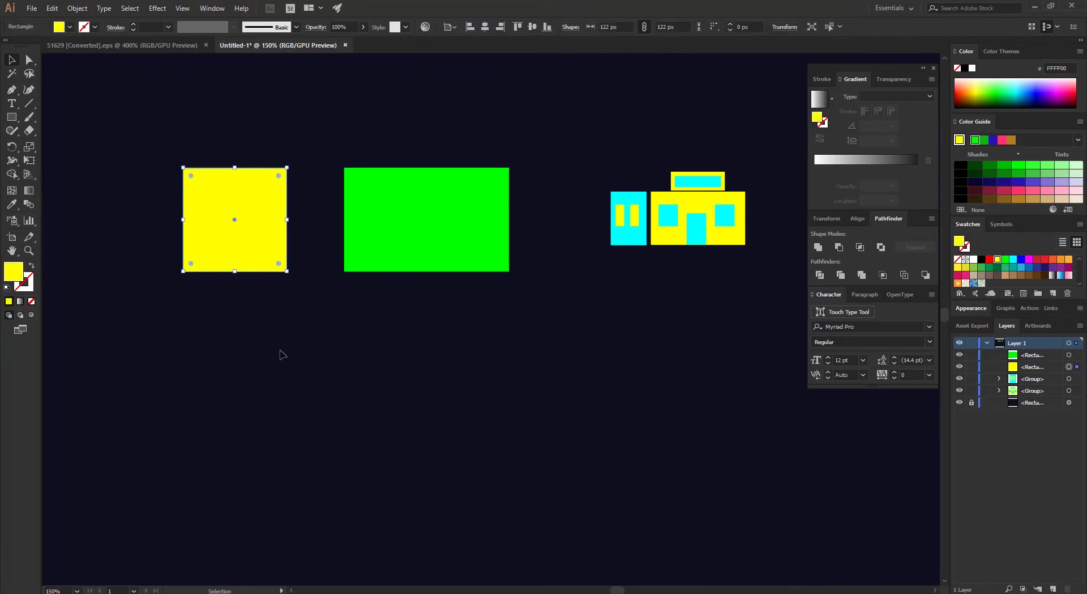
left_click(280, 351)
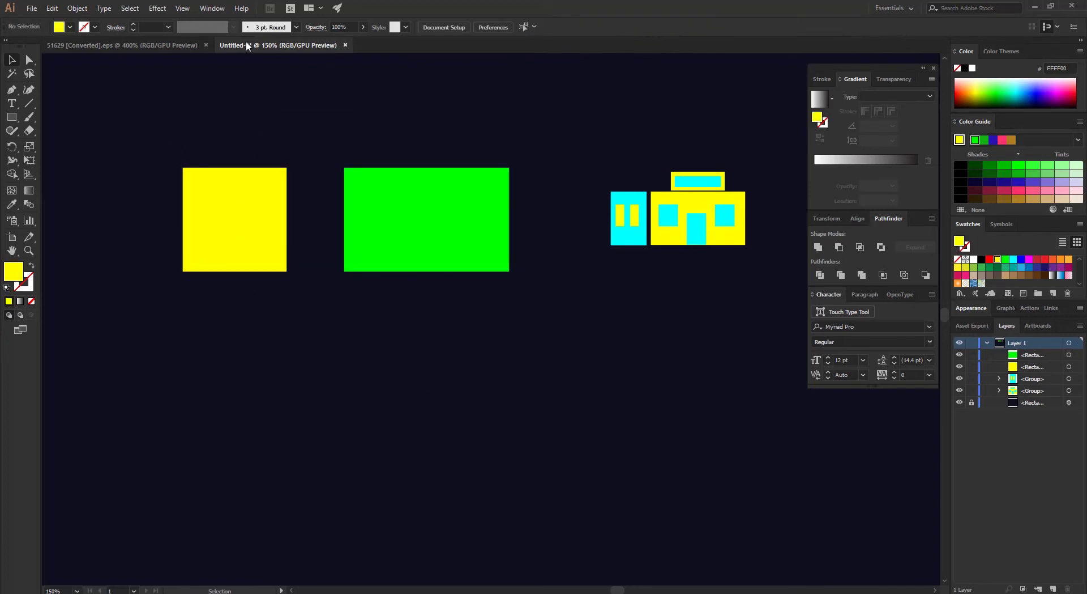
- Show the perspective grid again via View > Perspective Grid and open the Perspective Grid Tool flyout
left_click(173, 9)
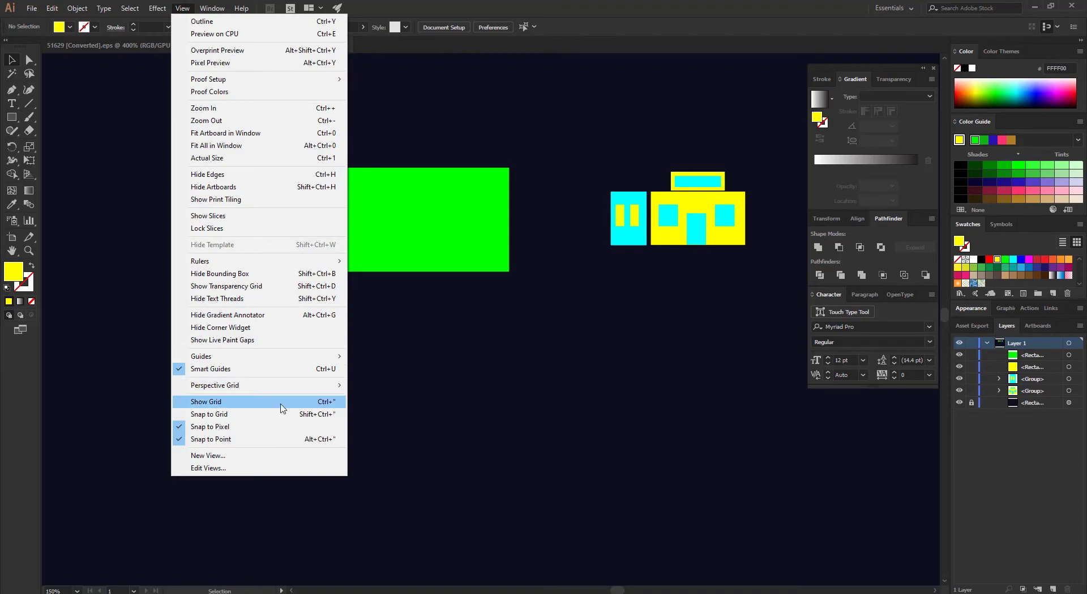
mouse_move(215, 385)
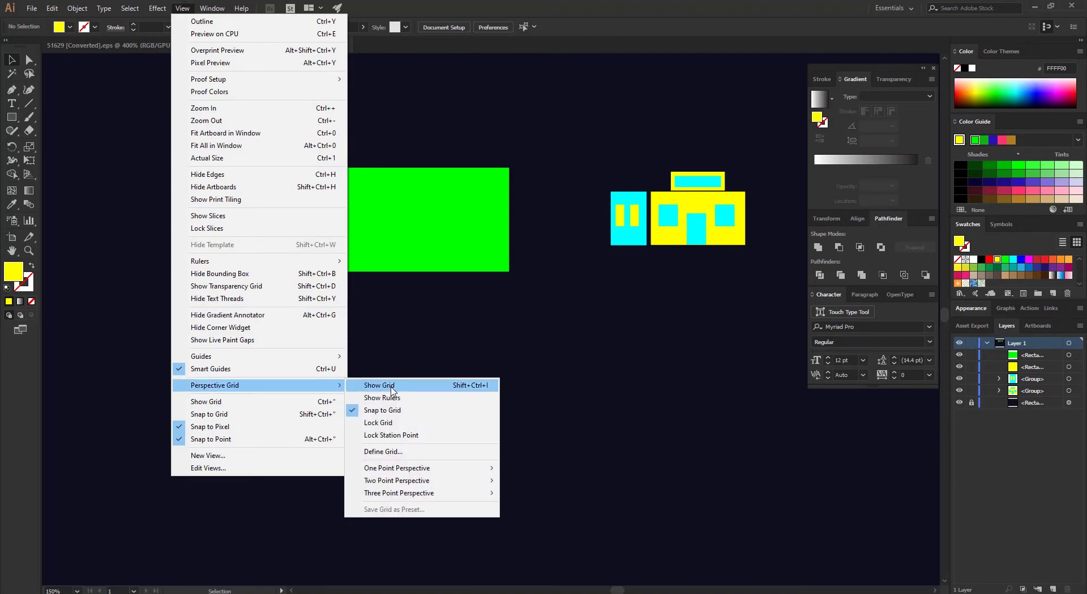
left_click(379, 385)
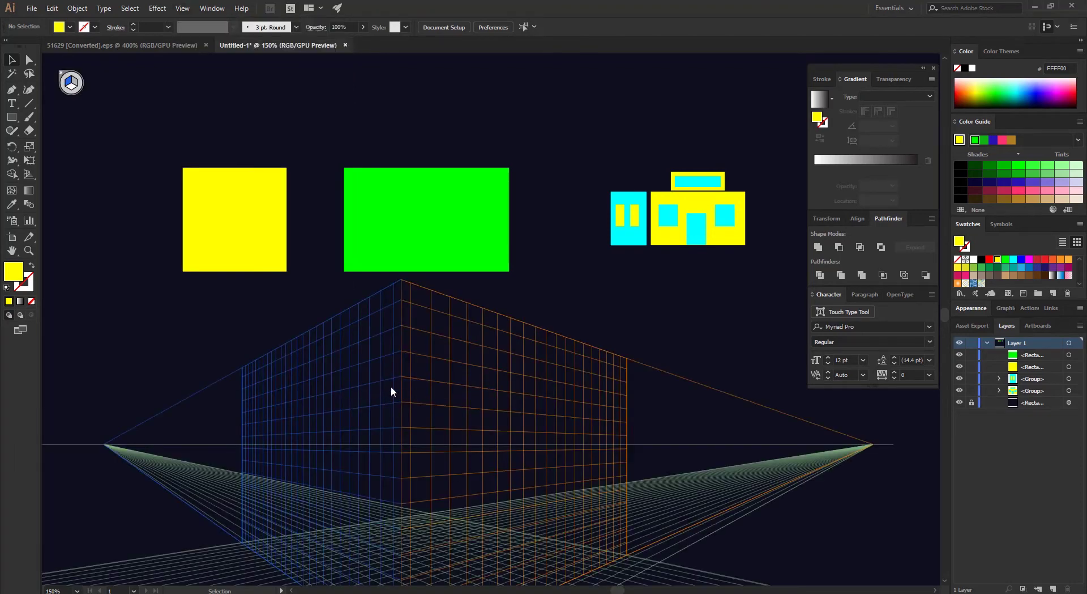
scroll(445, 202, "down", 5)
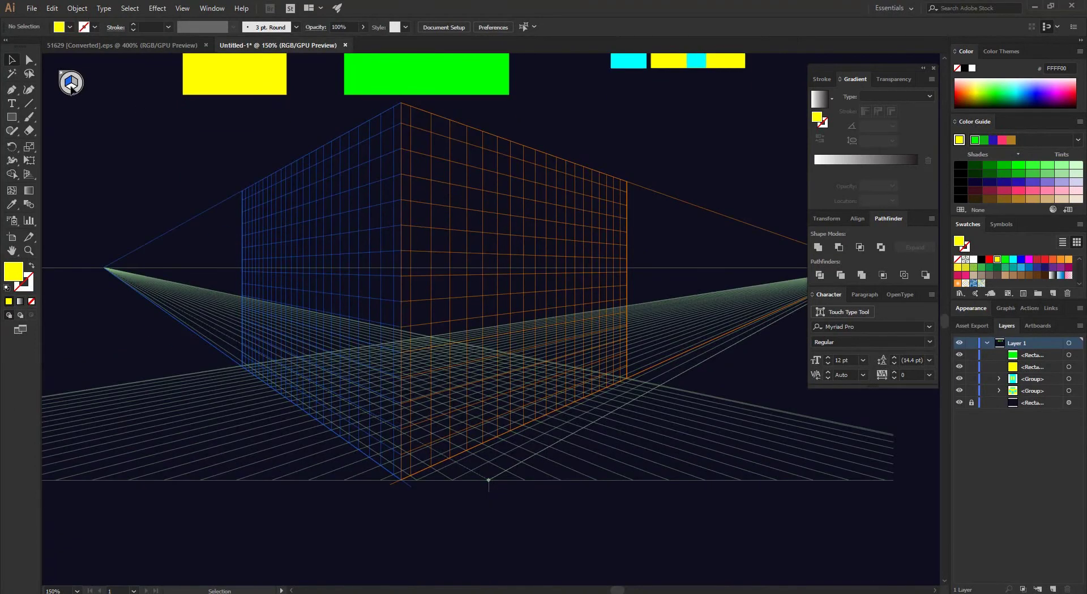
left_click(26, 176)
scroll(104, 226, "up", 2)
key("shift+v")
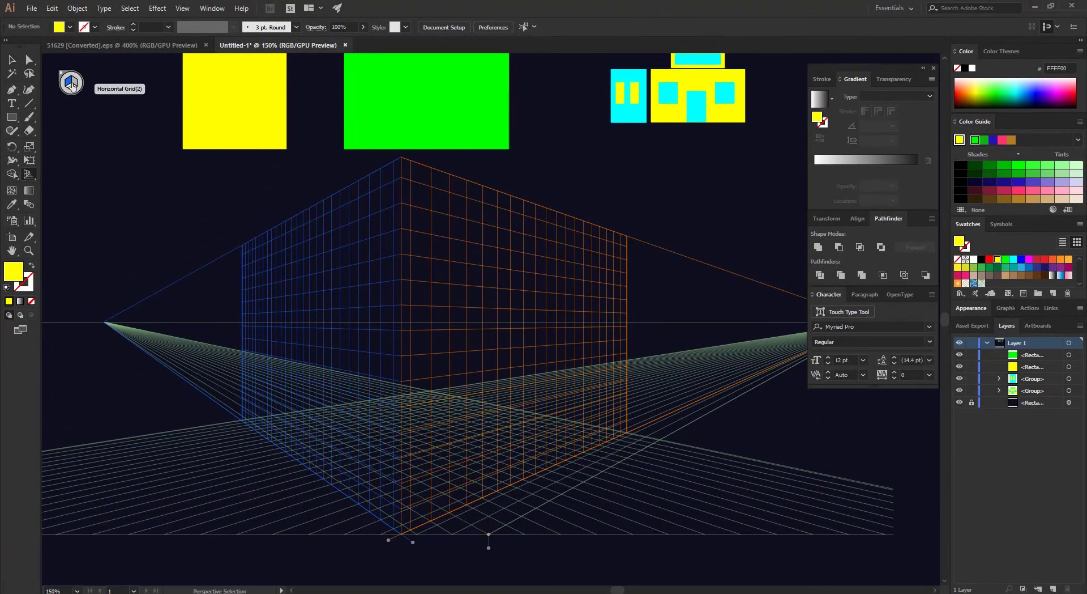
key("shift+p")
scroll(201, 130, "up", 2)
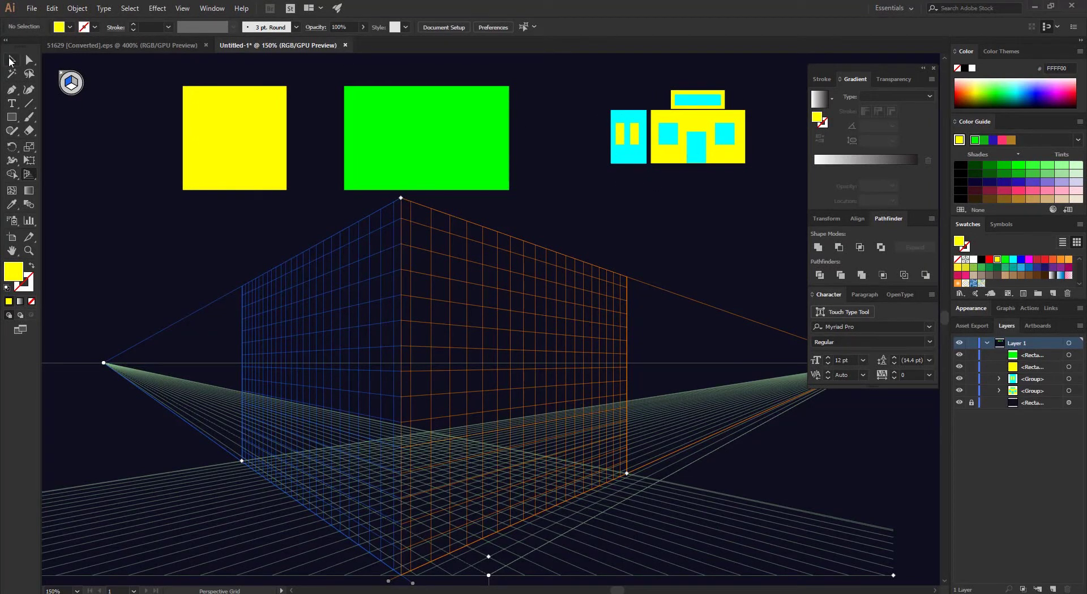
left_click(36, 175)
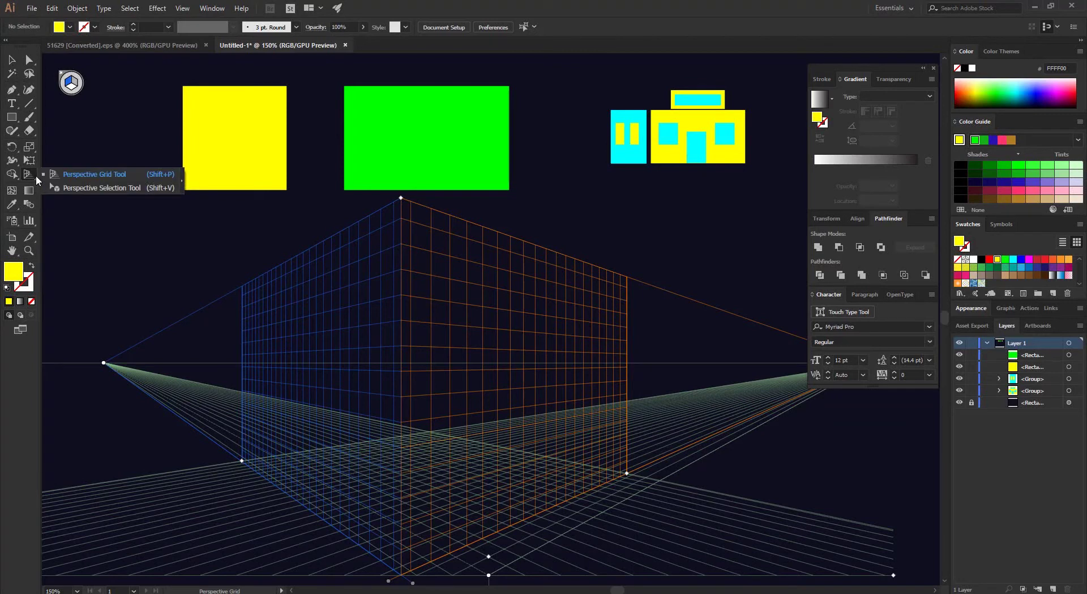
- Drag the yellow square onto the left grid plane at the front corner; undo a trial green placement
left_click(136, 188)
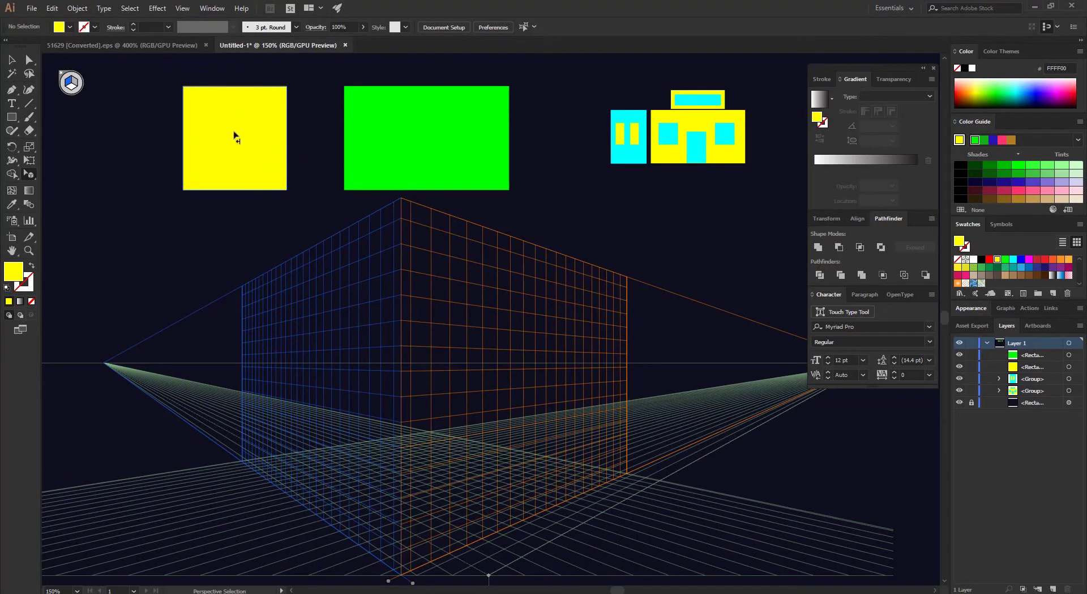
mouse_move(233, 136)
left_mouse_down()
mouse_move(347, 360)
mouse_move(376, 507)
left_mouse_up()
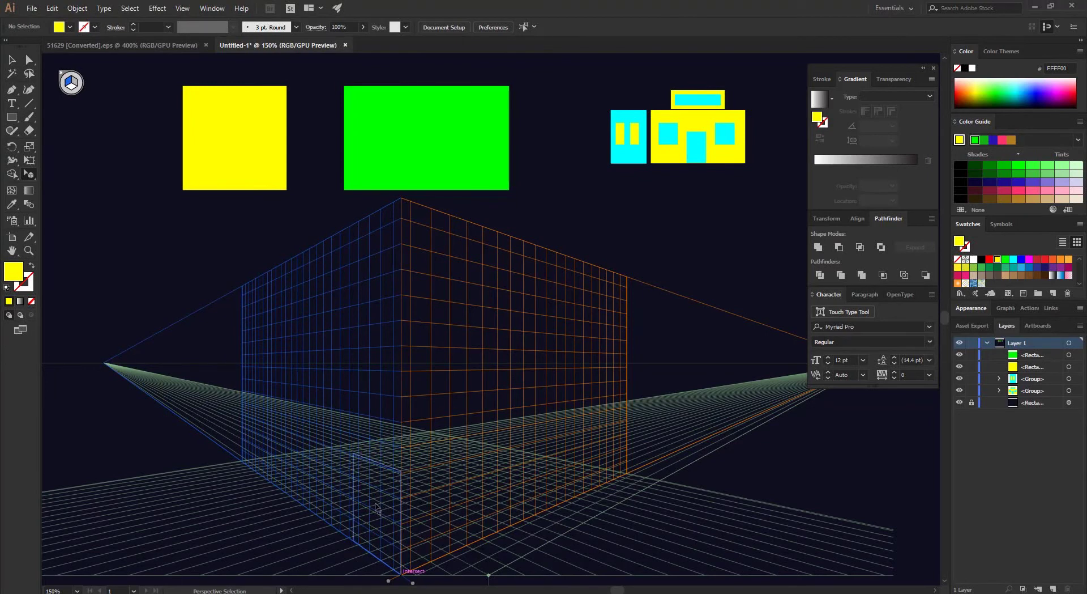
left_click_drag(377, 507, 378, 504)
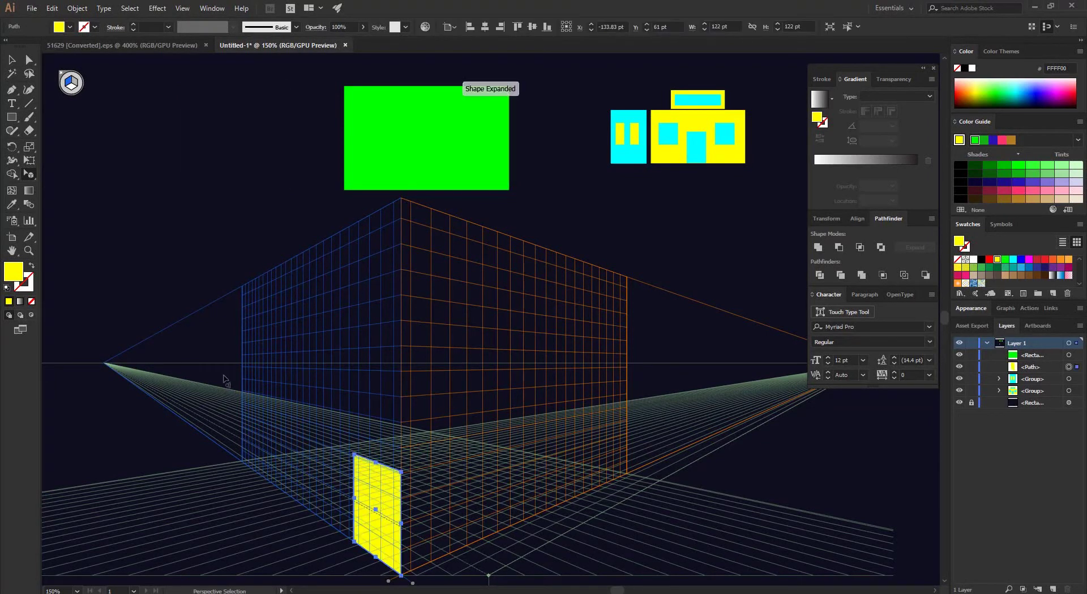
scroll(326, 397, "down", 4)
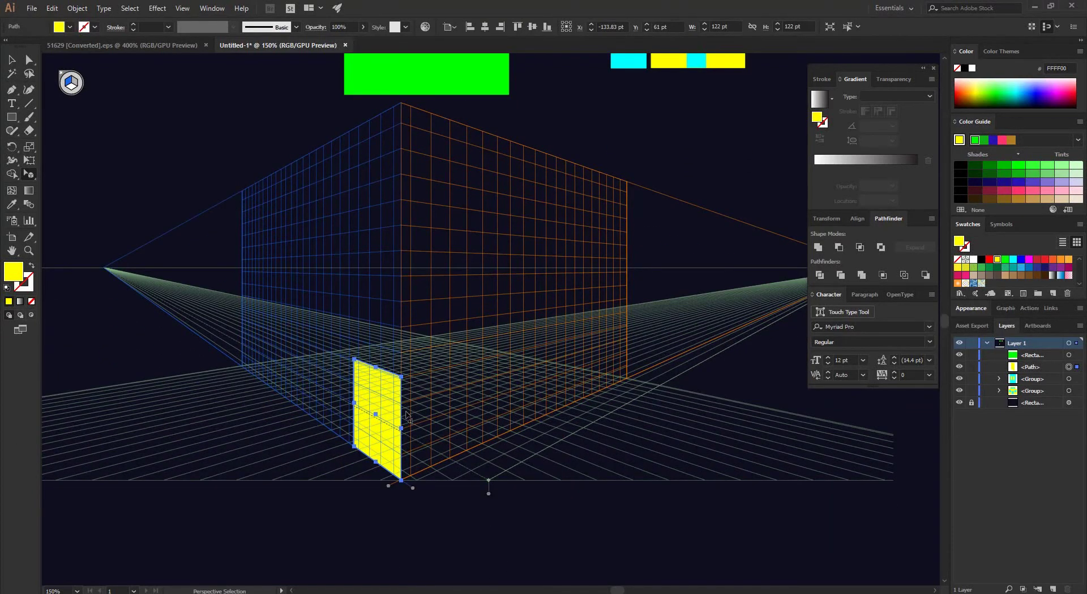
scroll(390, 308, "up", 4)
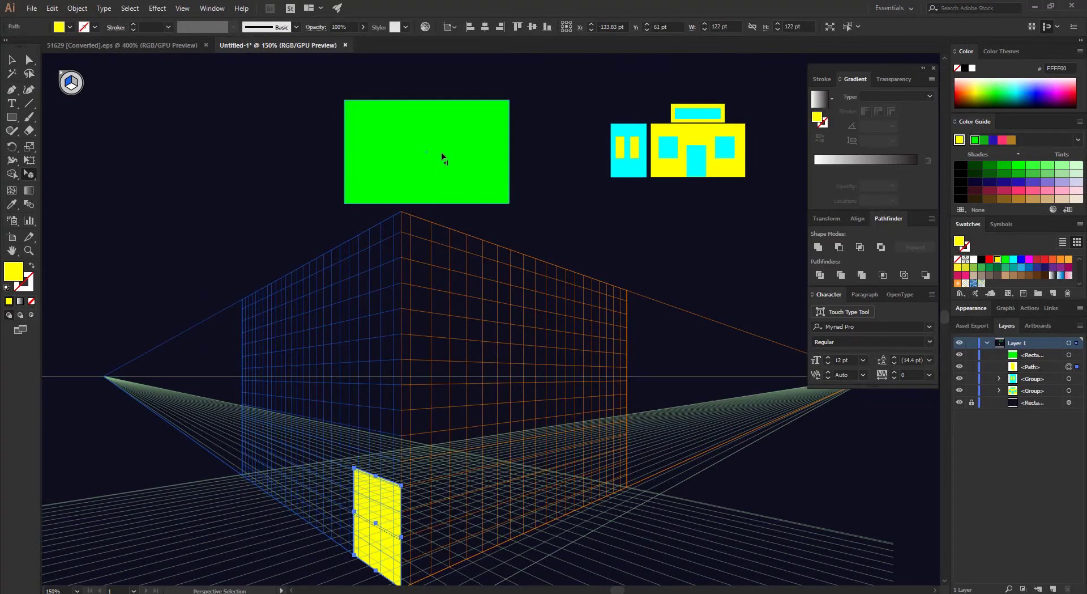
left_click_drag(441, 150, 385, 323)
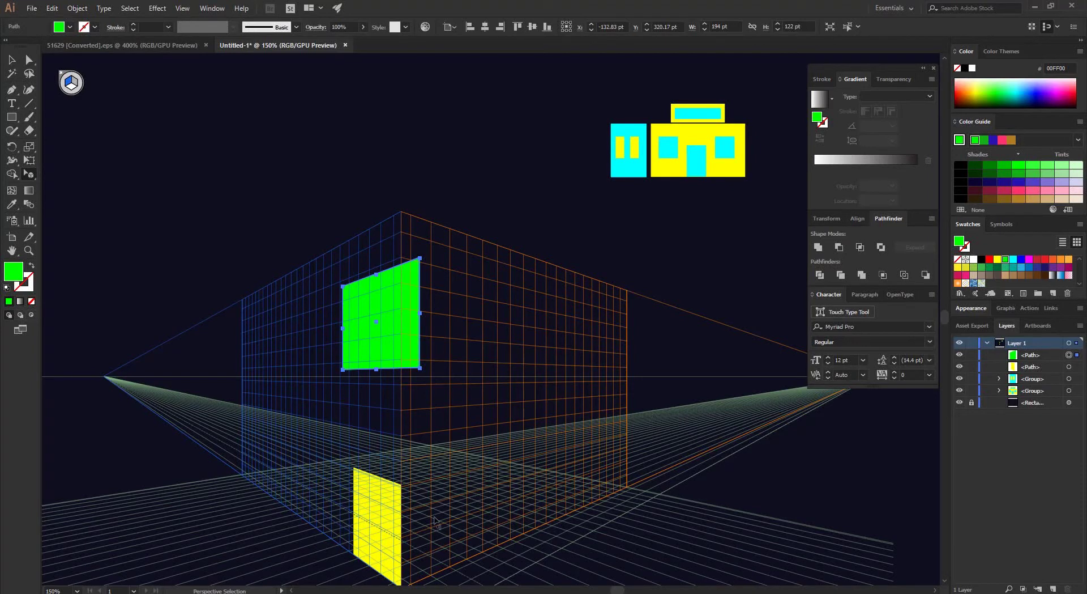
key("ctrl+z")
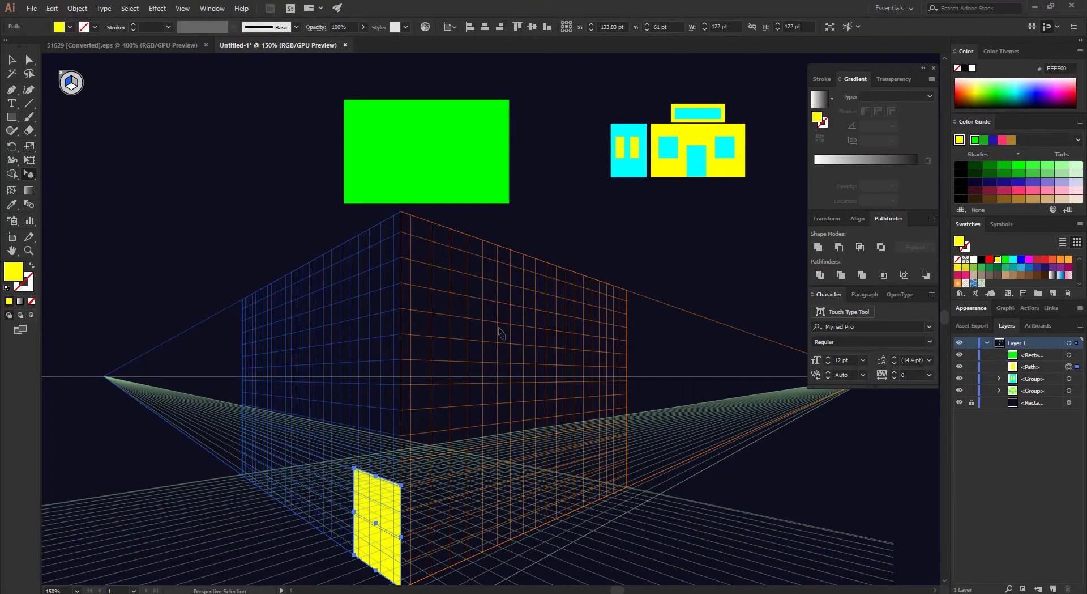
- Activate the right plane and drag the green rectangle onto it, meeting the yellow face's edge
left_click(72, 83)
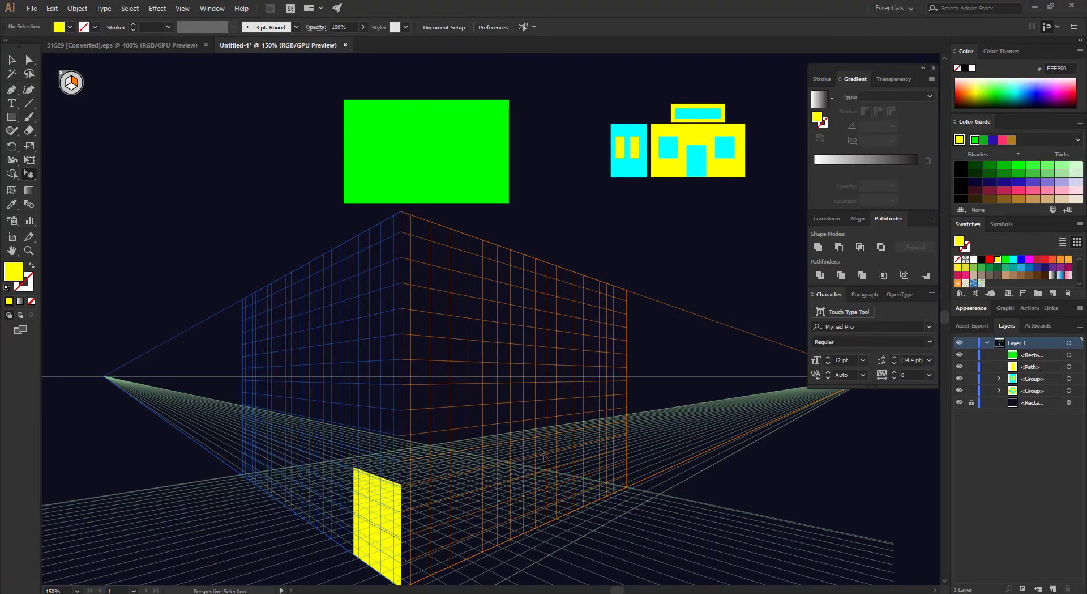
left_click_drag(400, 139, 447, 510)
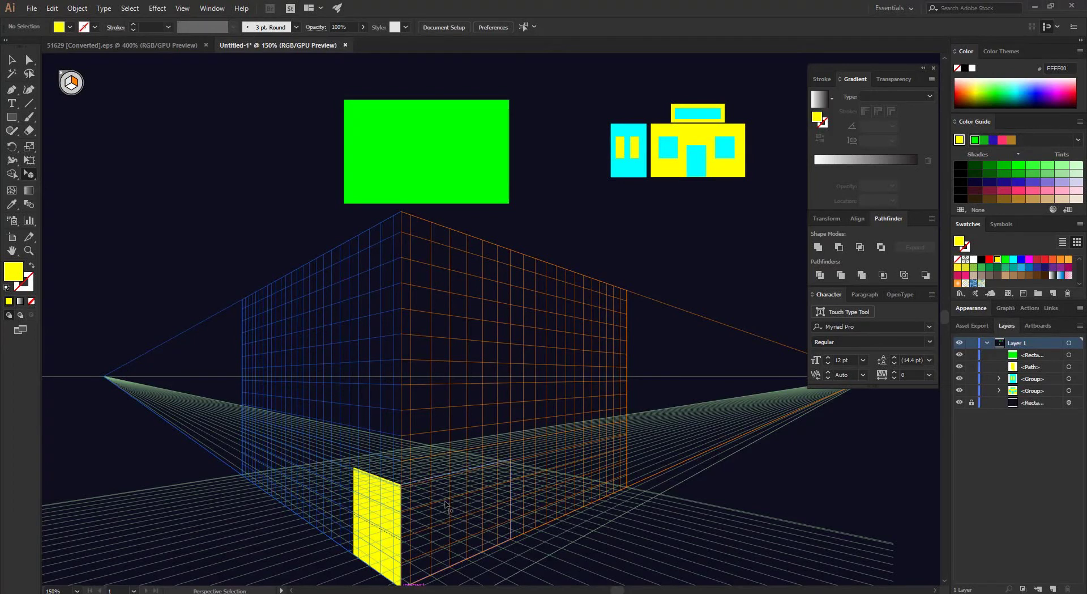
left_click_drag(445, 505, 438, 488)
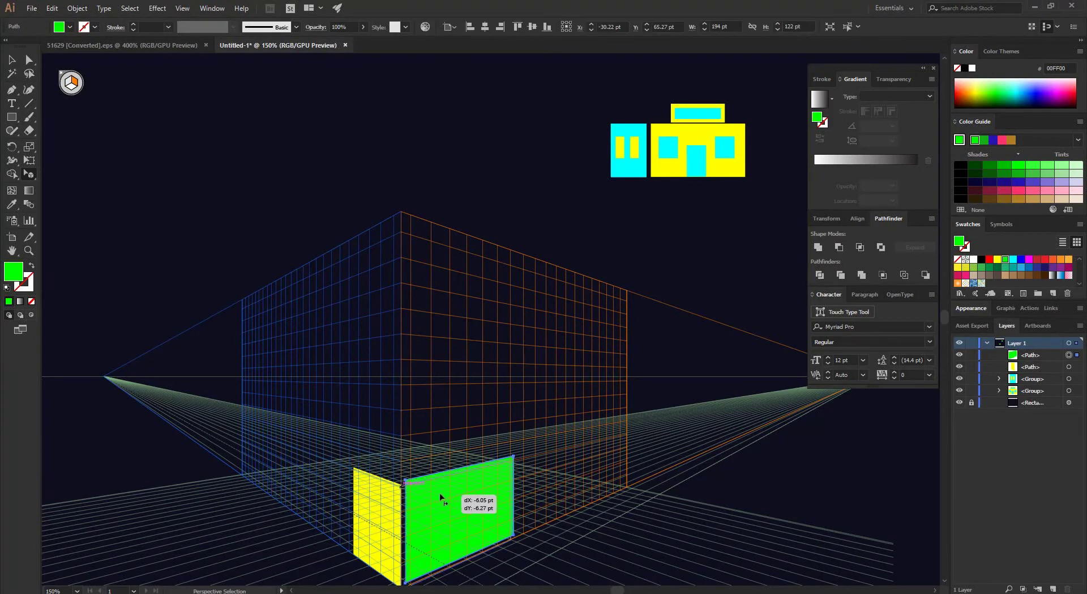
scroll(391, 373, "down", 2)
scroll(390, 375, "down", 4)
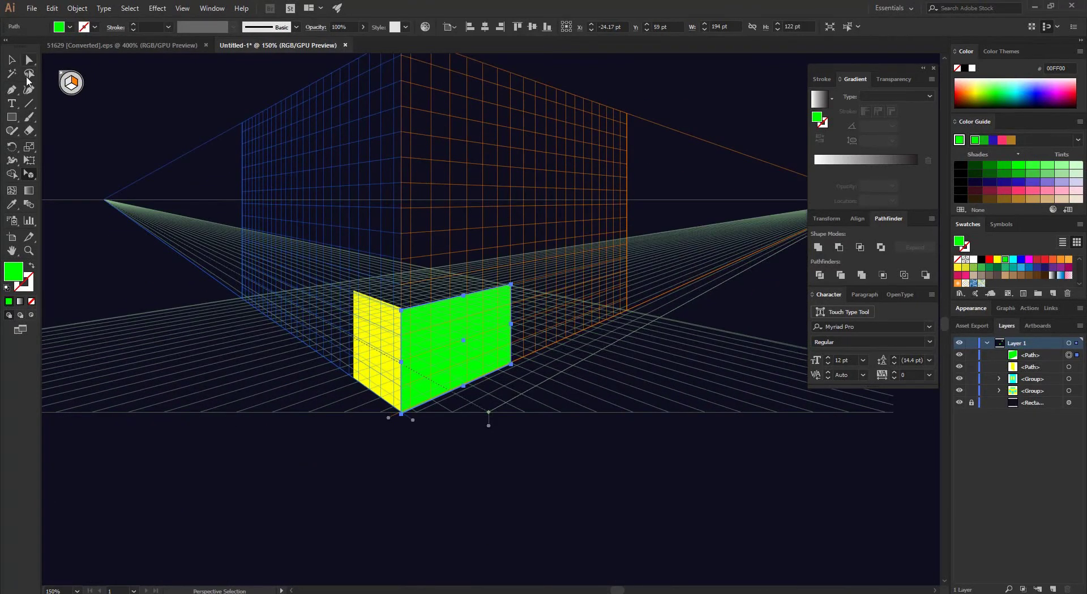
- Switch to the Selection tool, check the green face, and open the View menu
left_click(12, 60)
left_click(481, 454)
scroll(362, 445, "up", 2)
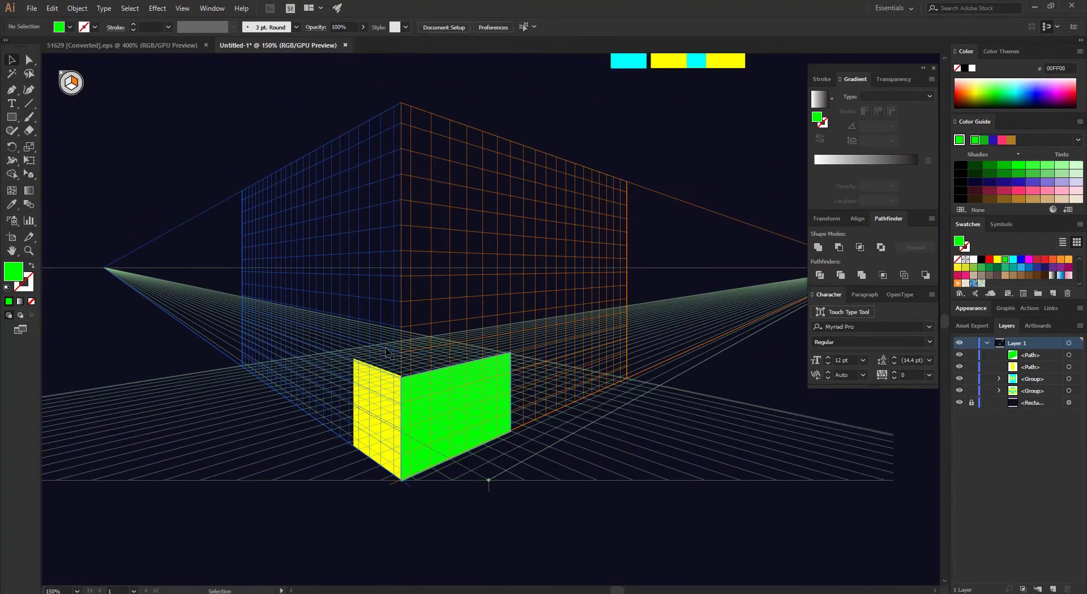
left_click(426, 423)
left_click(420, 532)
scroll(306, 204, "up", 2)
scroll(284, 170, "up", 3)
scroll(275, 155, "down", 2)
scroll(276, 156, "down", 1)
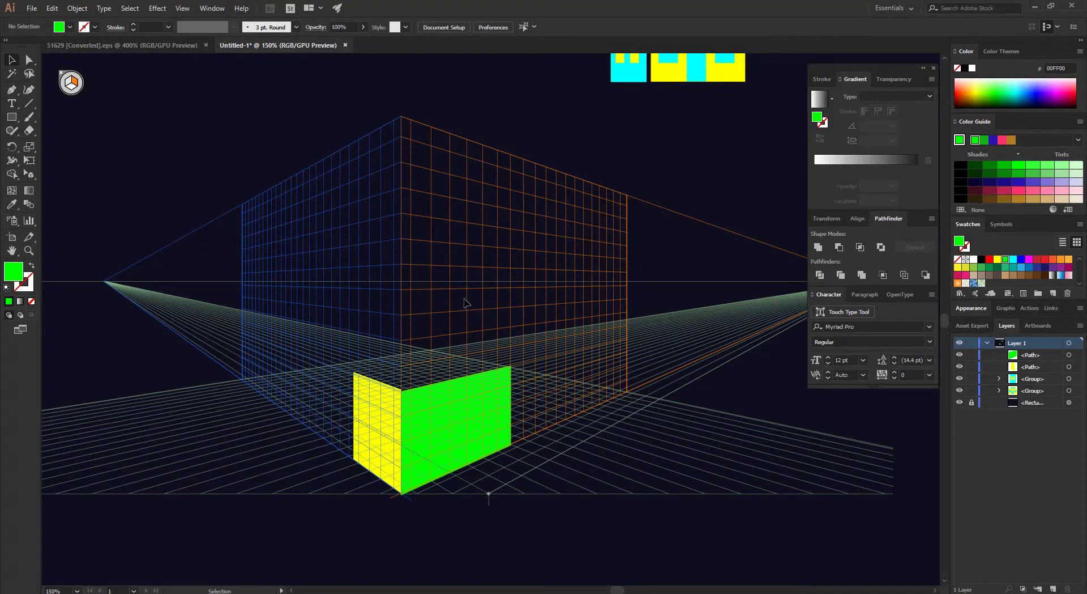
scroll(445, 269, "up", 2)
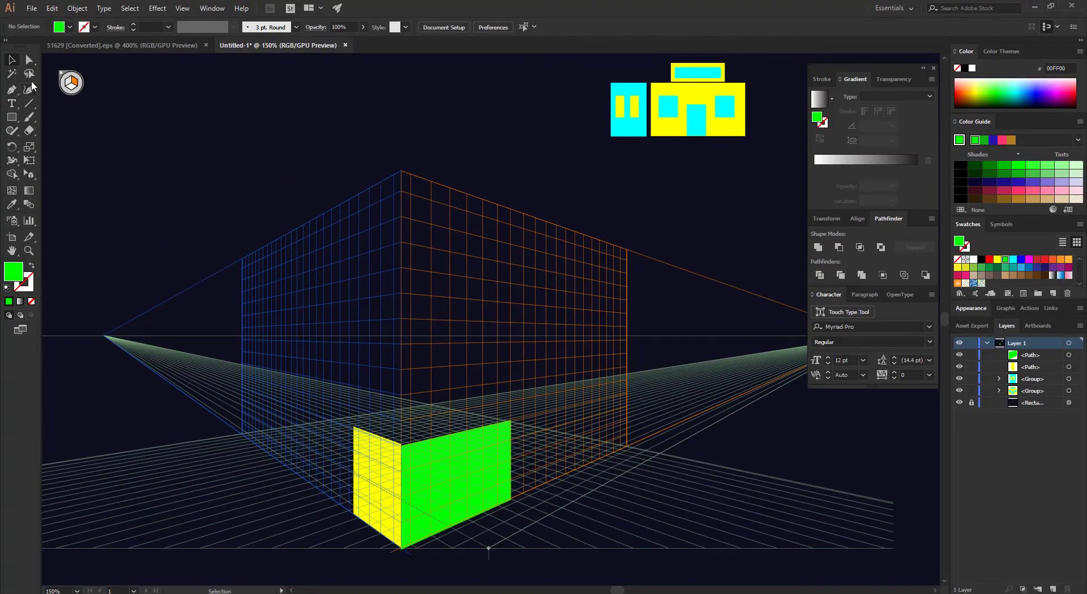
left_click(183, 8)
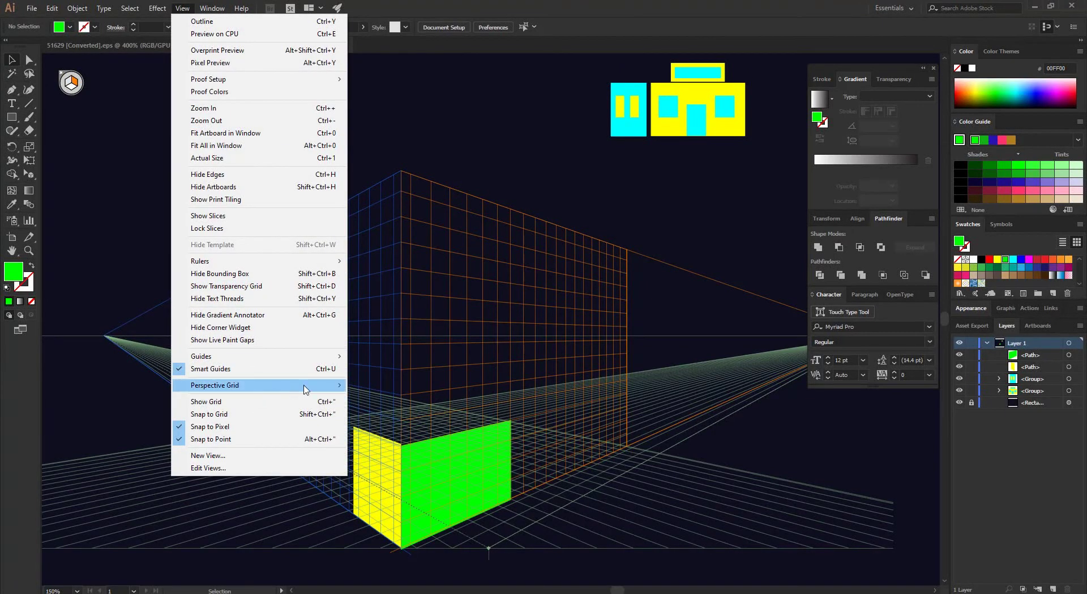
- Hide the perspective grid and nudge the green face slightly upward
mouse_move(254, 386)
left_click(374, 389)
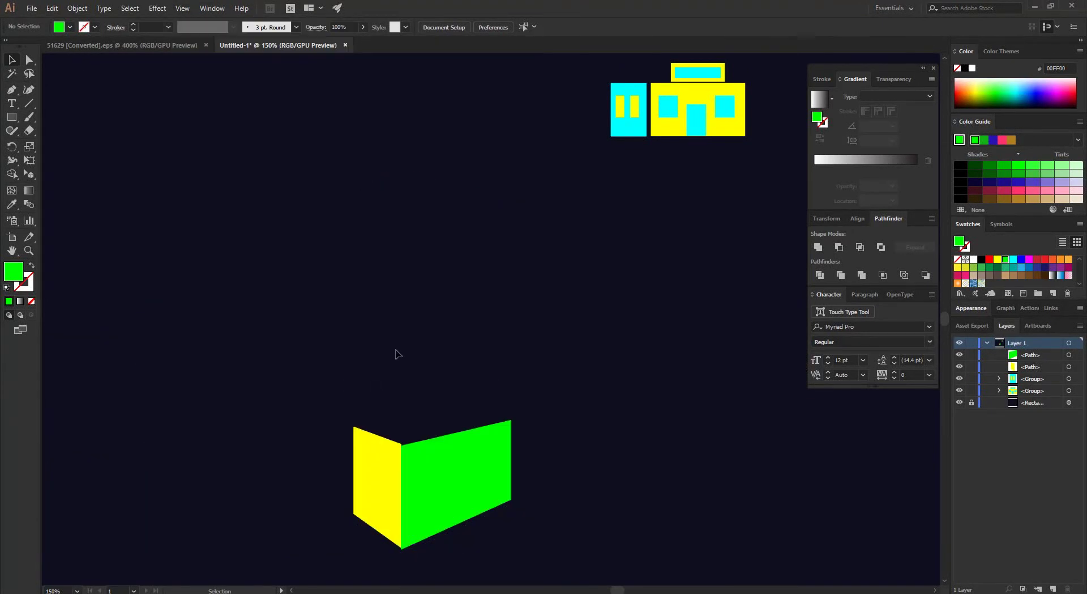
scroll(468, 387, "down", 4)
left_click_drag(463, 384, 464, 381)
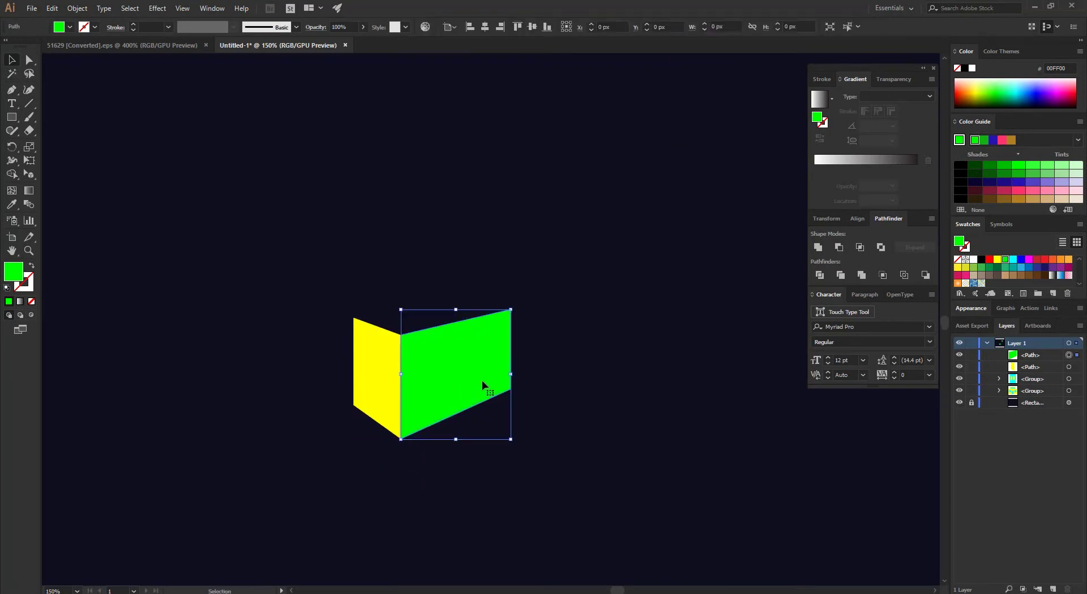
left_click(592, 426)
- Marquee-select the yellow and green wall pair and drag it toward the lower left
left_click_drag(594, 275, 273, 523)
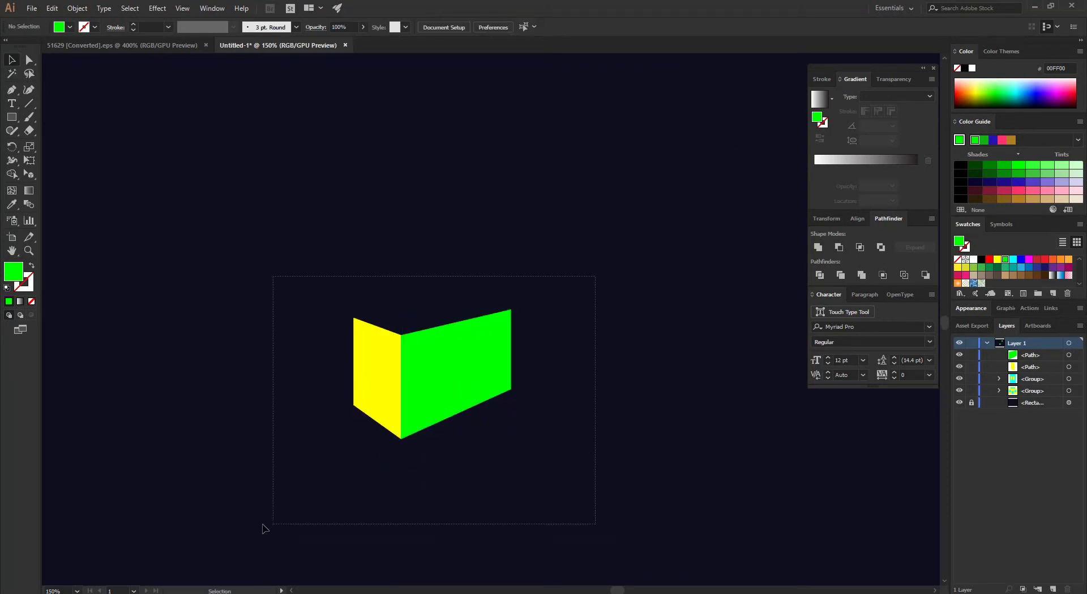
left_click(582, 475)
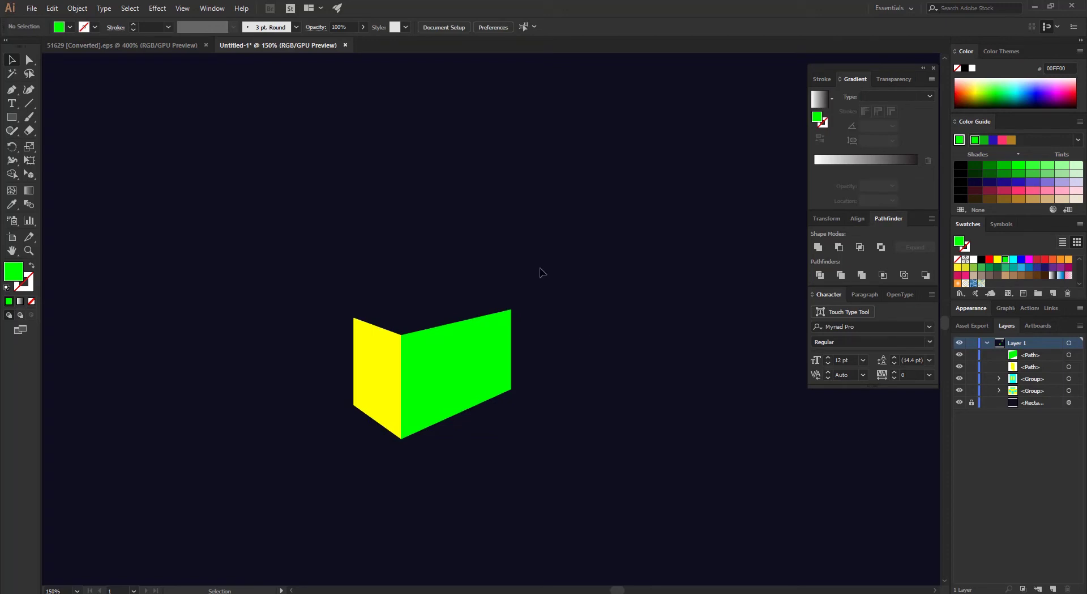
left_click_drag(273, 248, 612, 501)
left_click(592, 344)
scroll(534, 364, "up", 4)
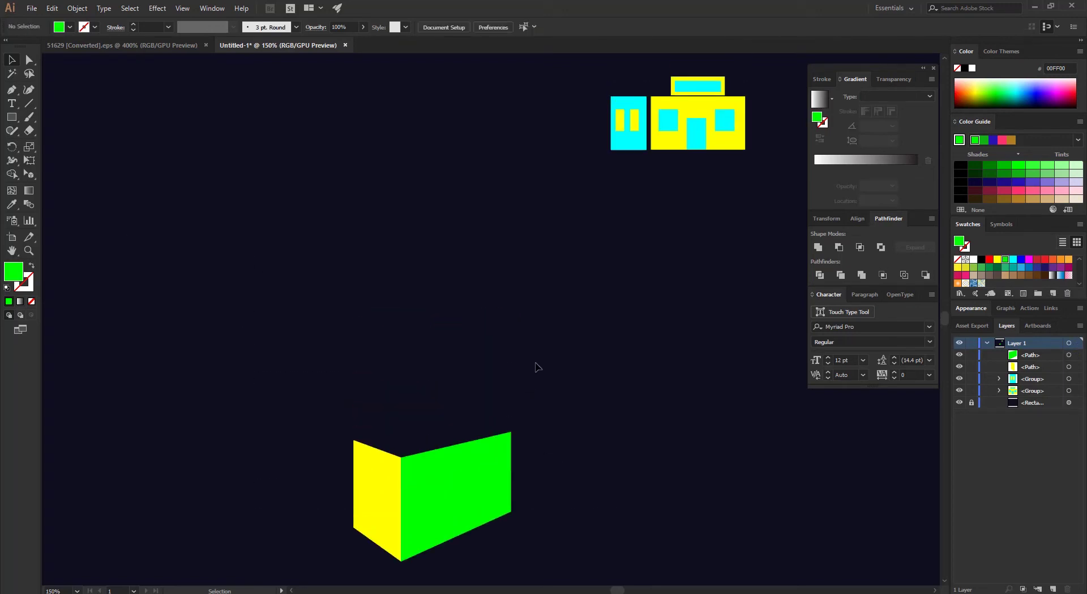
left_click_drag(276, 363, 539, 515)
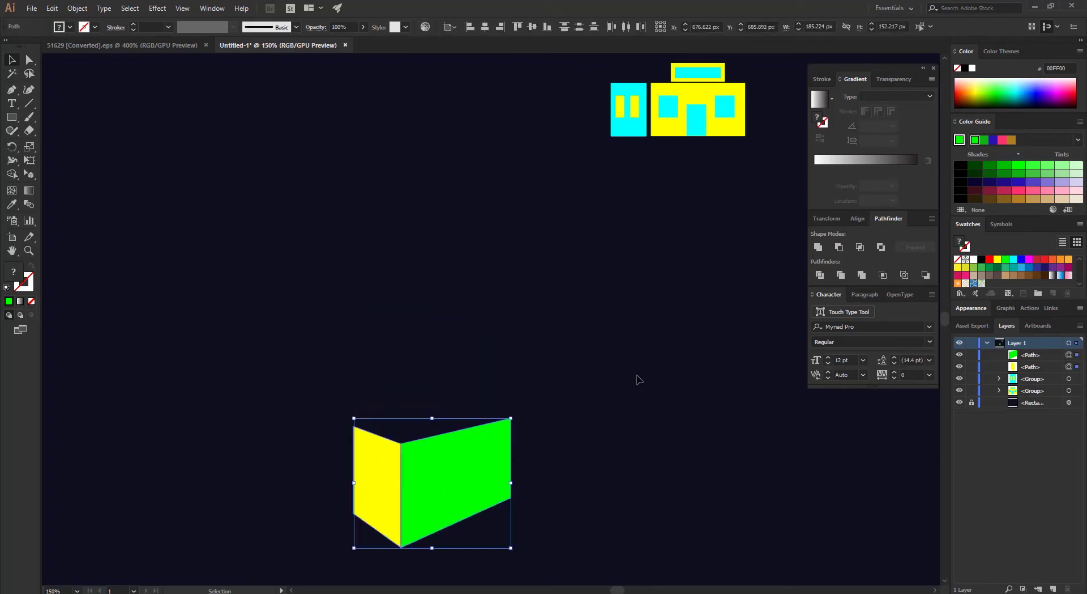
left_click_drag(443, 491, 191, 408)
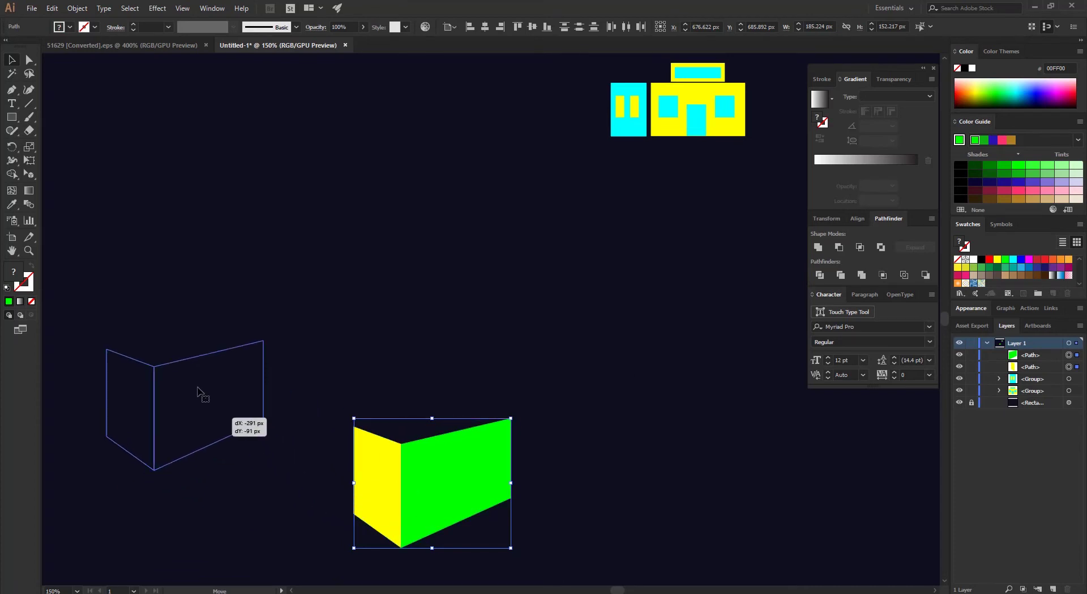
left_click(506, 318)
scroll(607, 101, "up", 2)
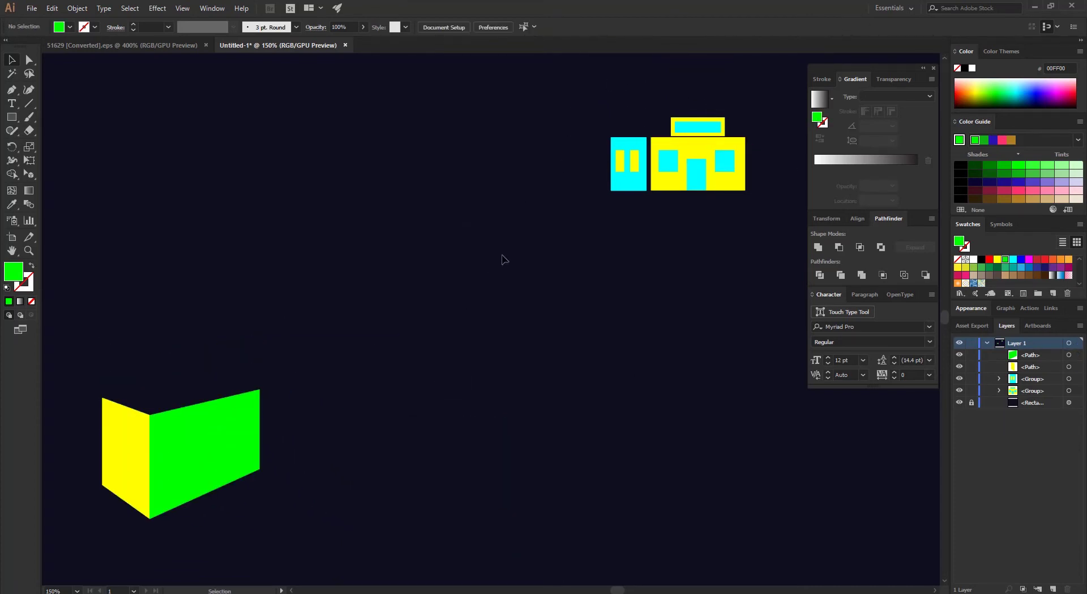
scroll(585, 226, "up", 2)
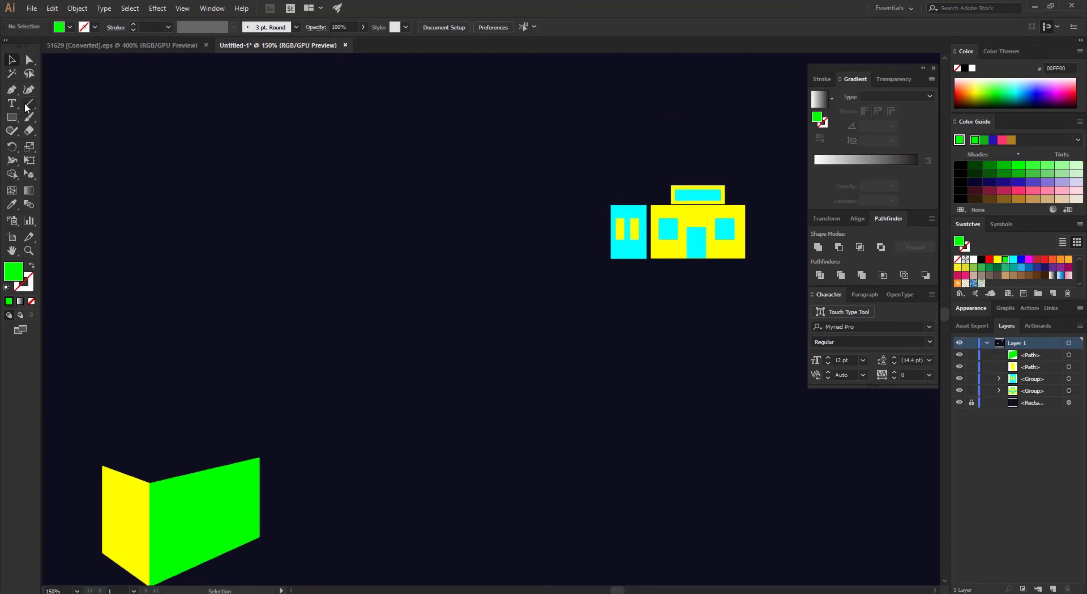
left_click(15, 118)
- Draw a 42×120 px rectangle, rotate it 90° and set it horizontally below the building
left_click_drag(646, 205, 609, 103)
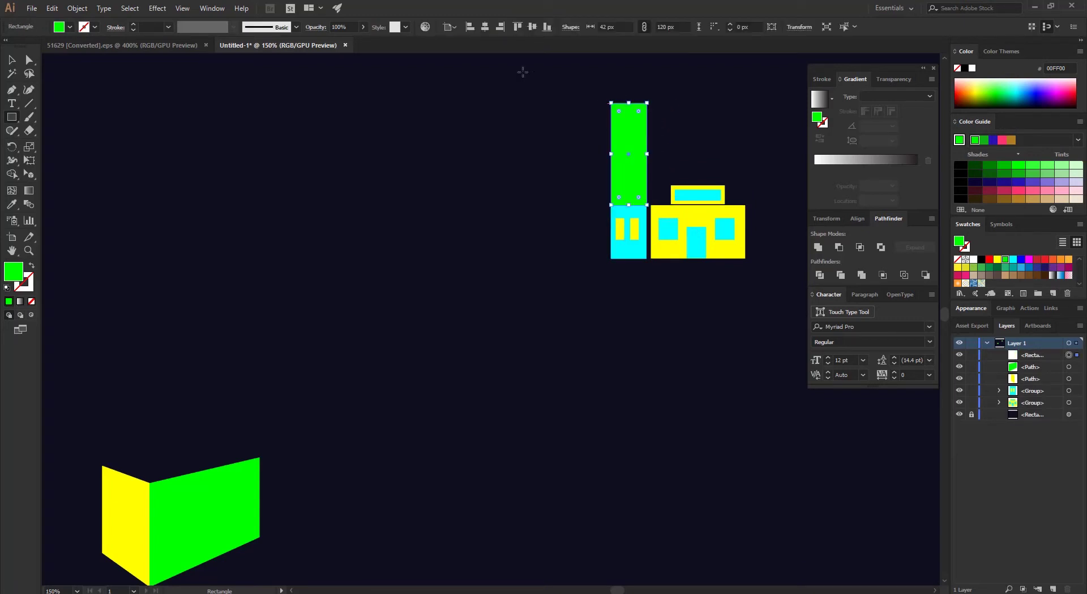
left_click(11, 60)
mouse_move(630, 161)
left_mouse_down()
mouse_move(660, 346)
mouse_move(616, 327)
left_mouse_up()
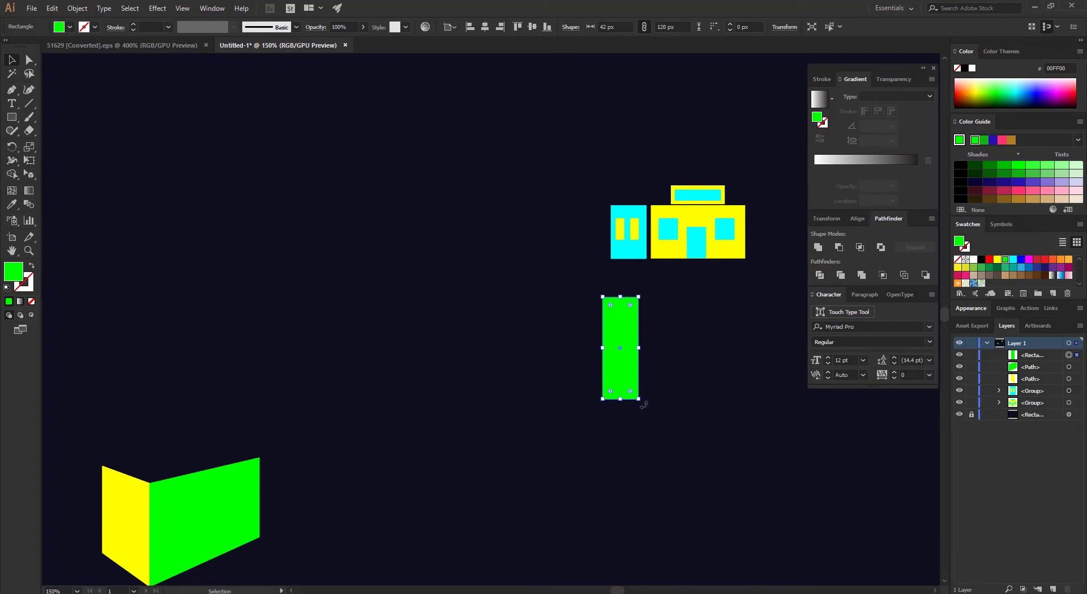
left_click_drag(644, 404, 729, 313)
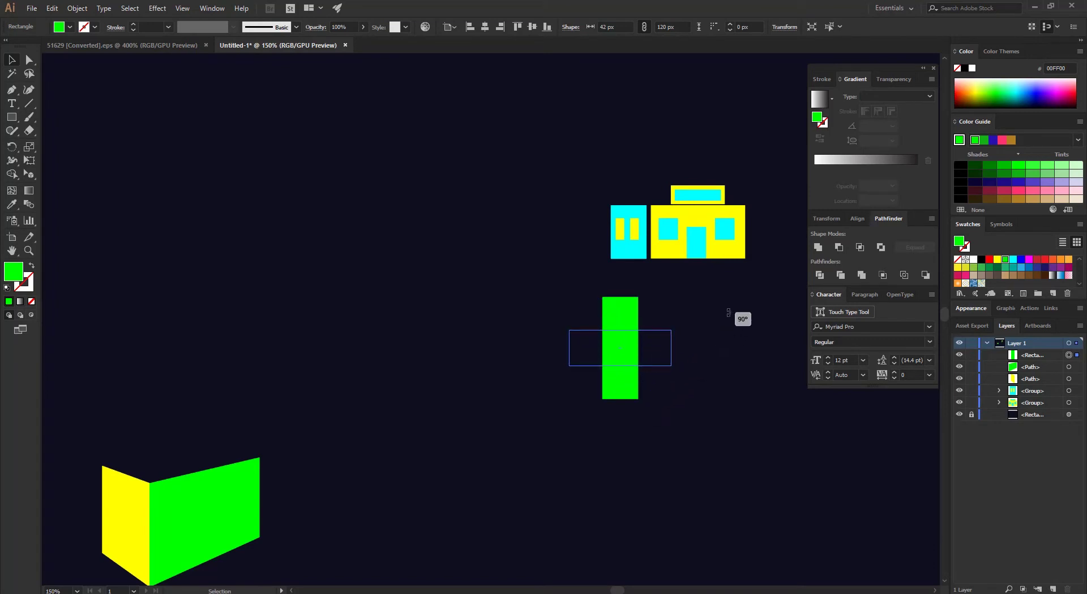
mouse_move(651, 348)
left_mouse_down()
mouse_move(719, 304)
mouse_move(680, 294)
left_mouse_up()
left_click(623, 363)
left_click(425, 419)
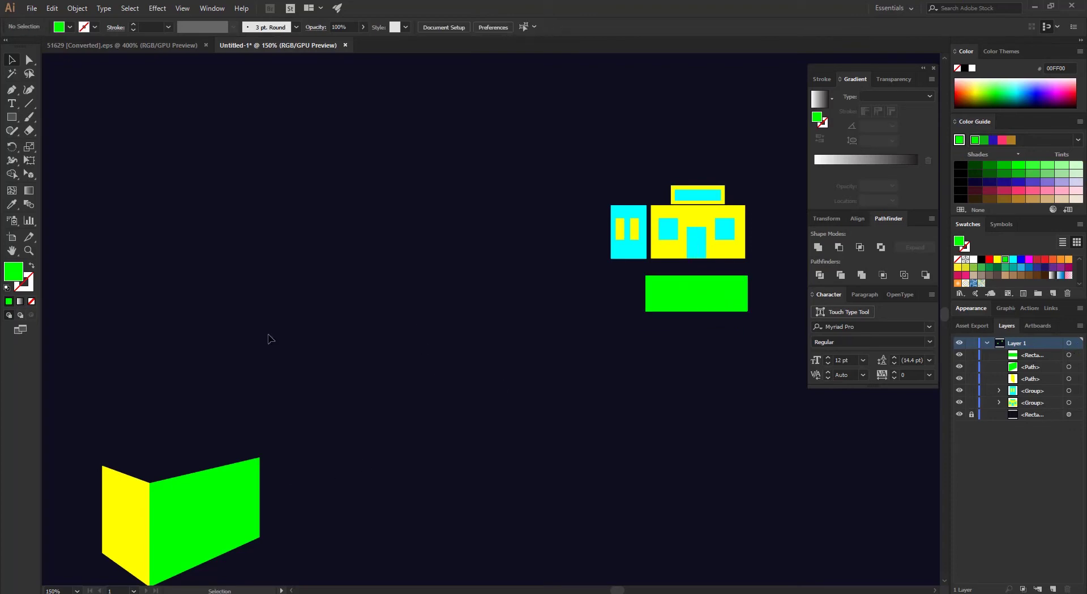
left_click(174, 8)
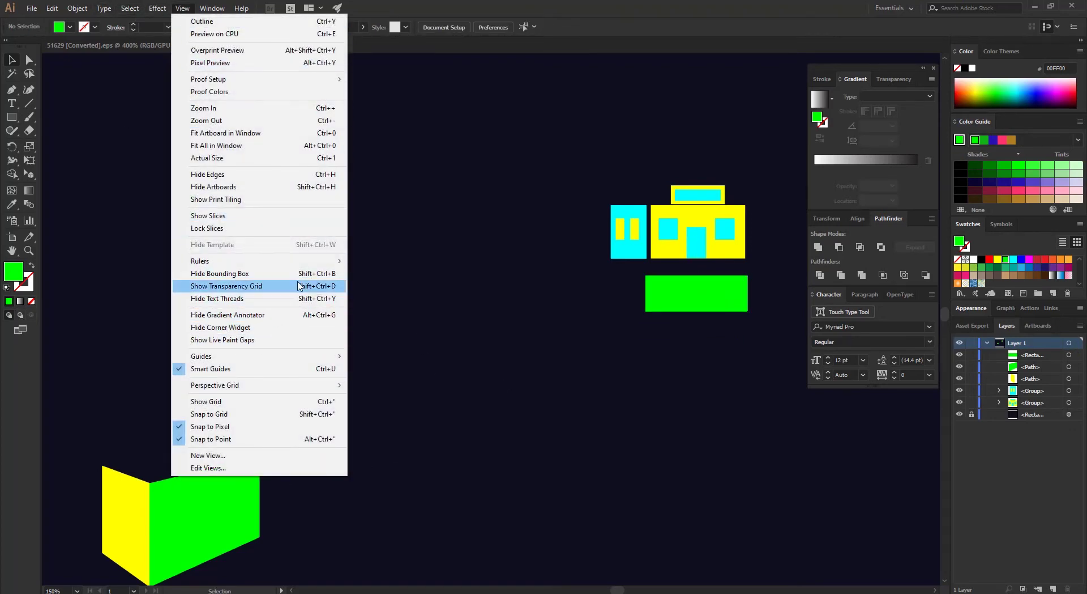
mouse_move(215, 386)
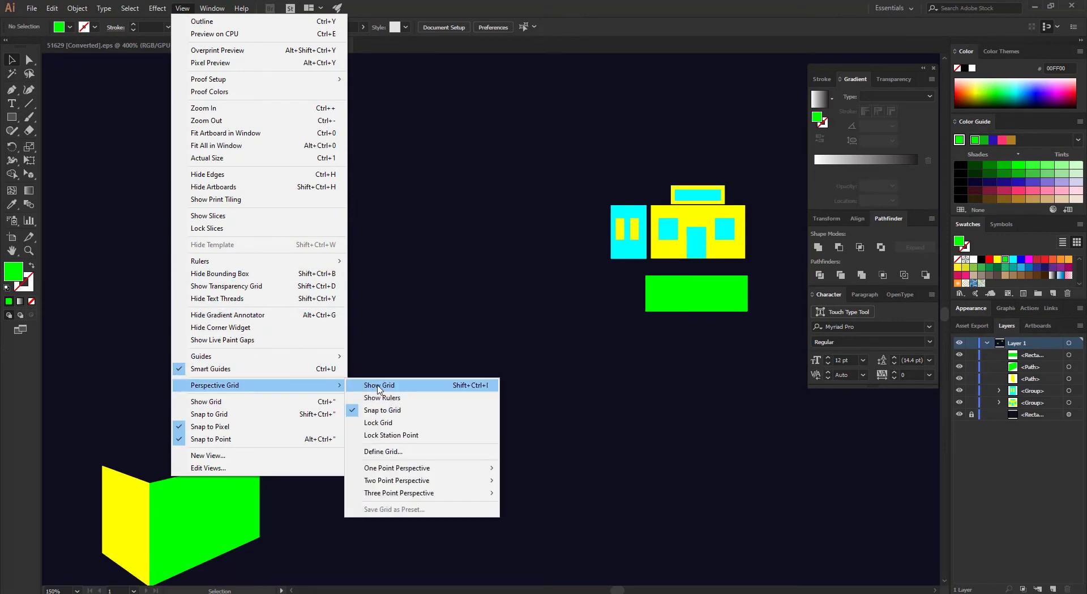
- Show the perspective grid again and check the yellow building group
left_click(378, 385)
scroll(483, 260, "down", 3)
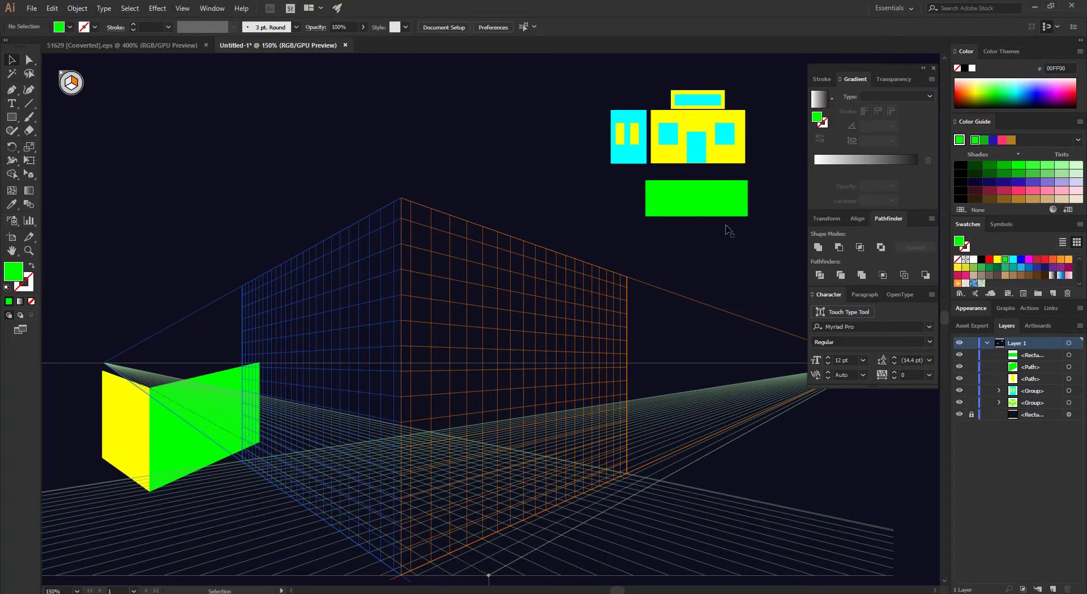
left_click(701, 129)
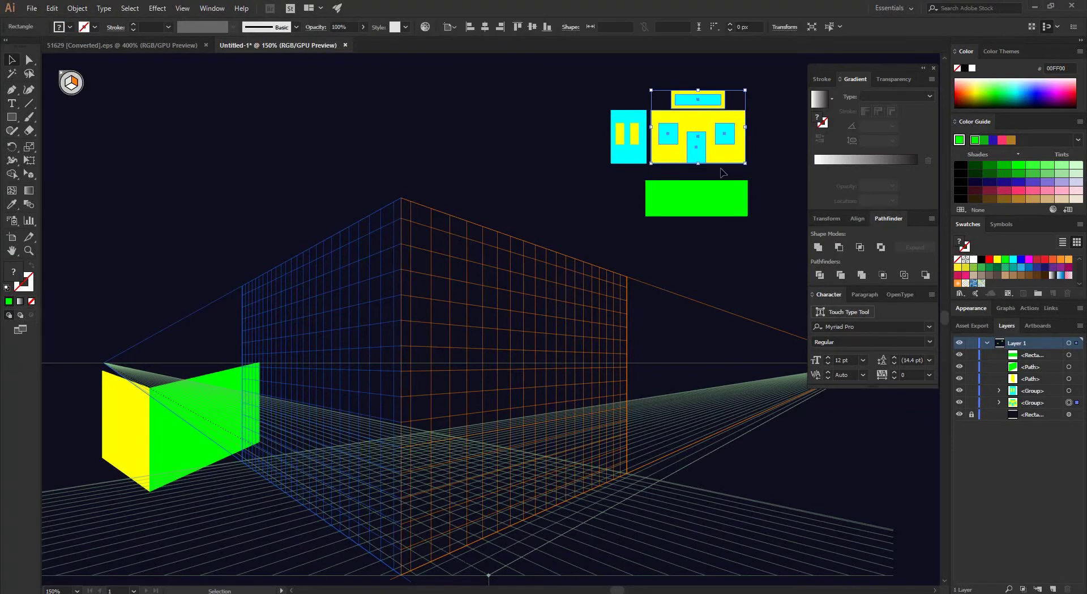
left_click(577, 163)
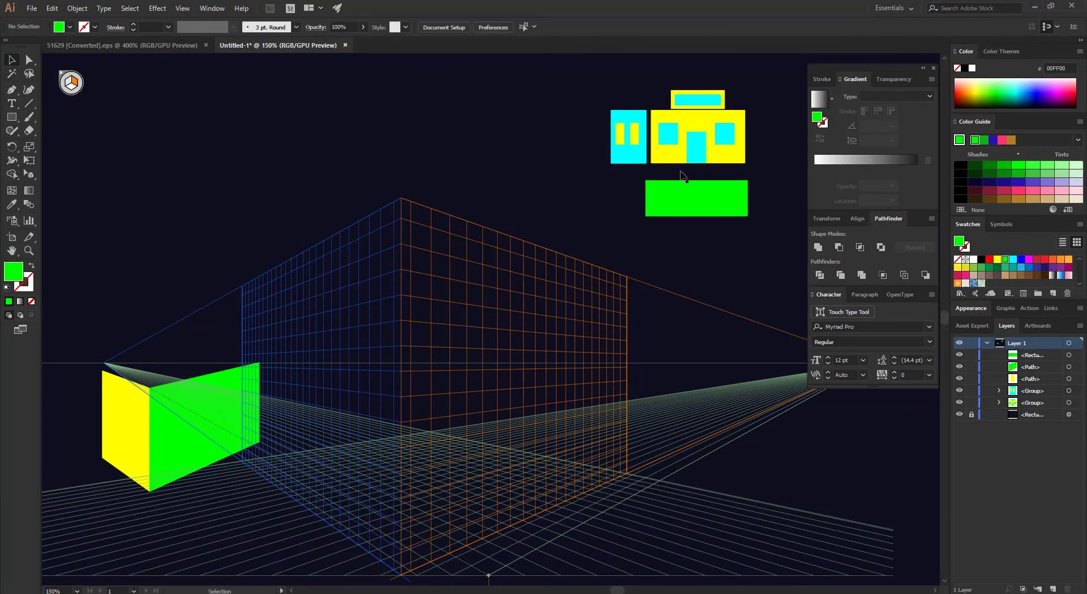
- Drag the yellow building front onto the right grid plane with Perspective Selection
left_click(33, 181)
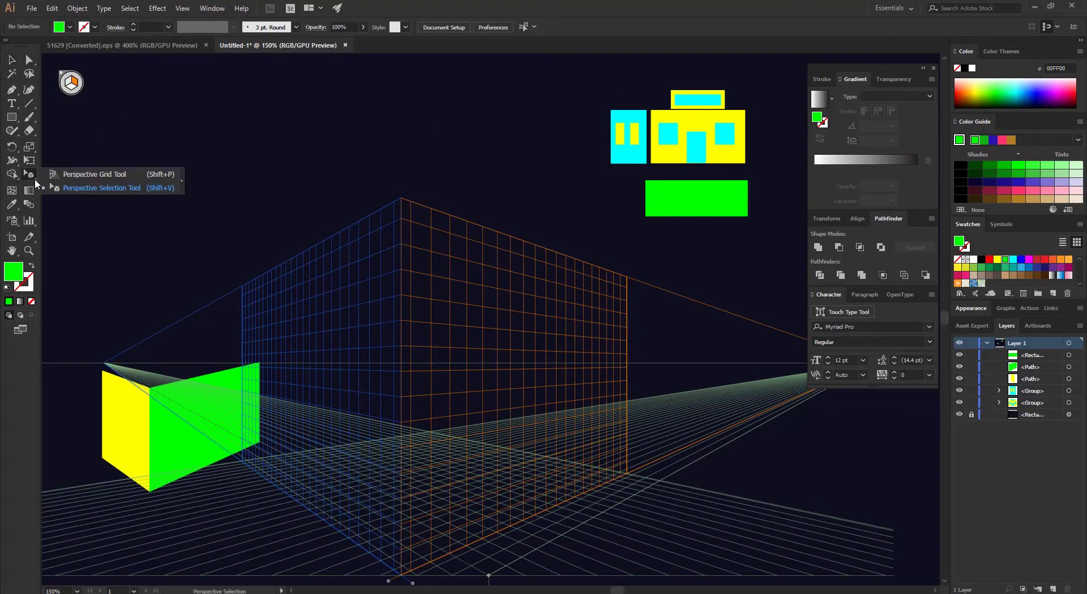
left_click(111, 187)
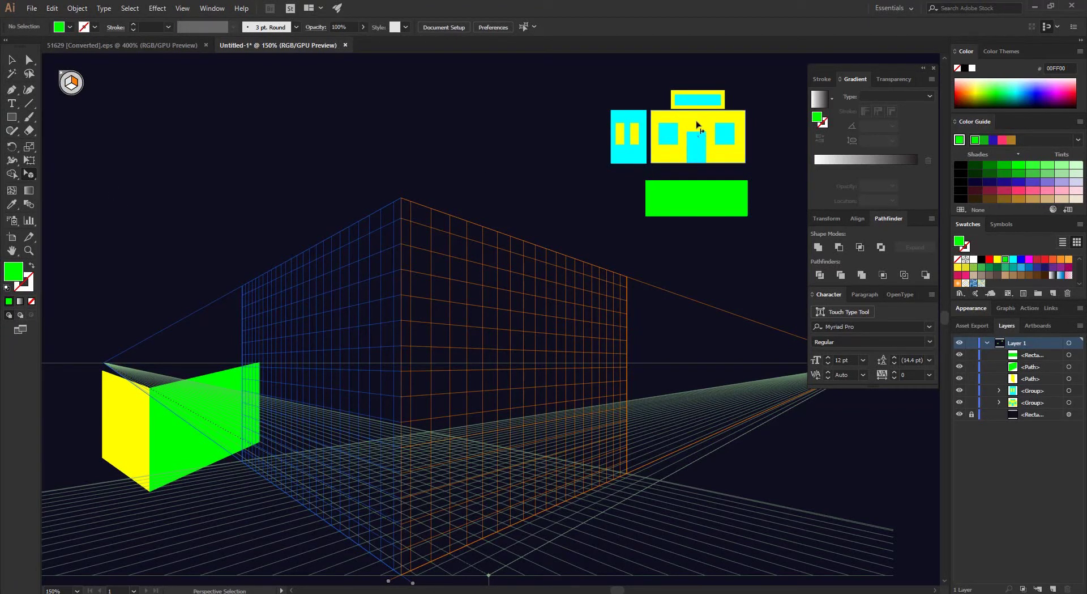
left_click_drag(698, 126, 443, 524)
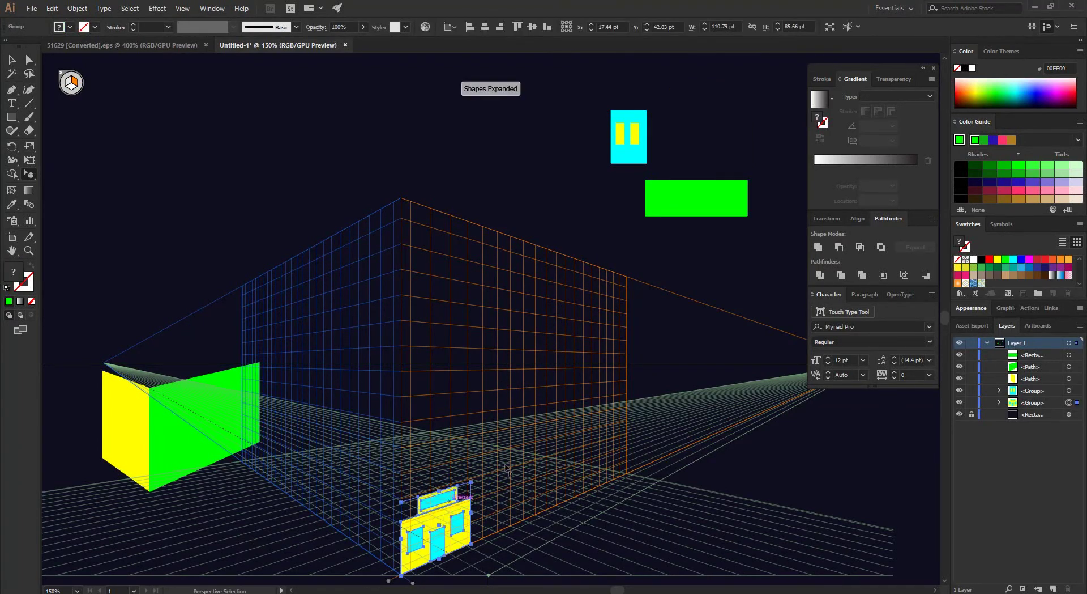
scroll(420, 510, "down", 3)
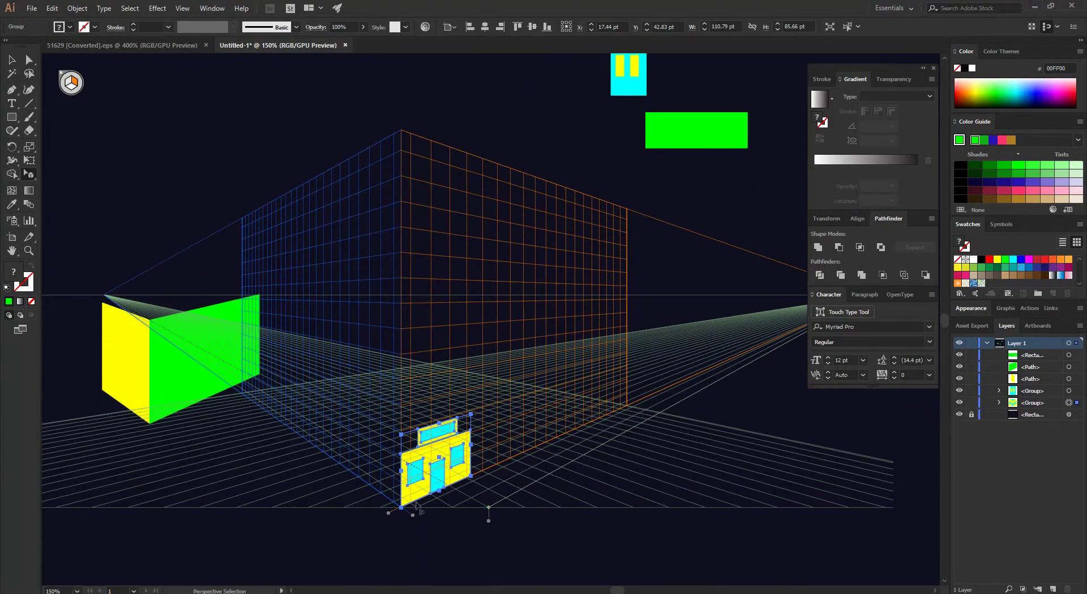
scroll(434, 445, "up", 2)
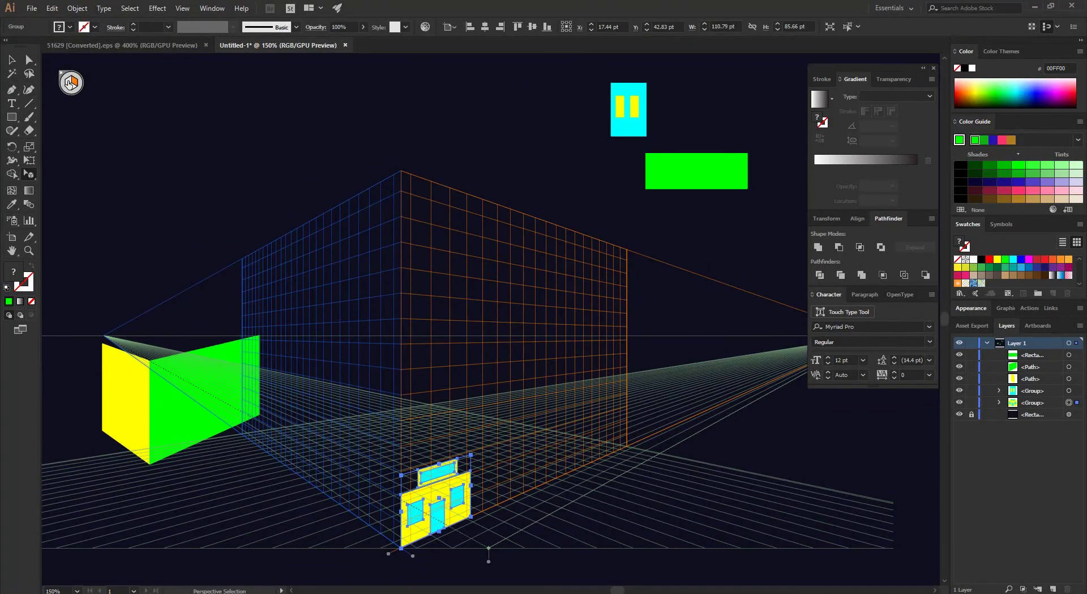
- Place the cyan side wall on the left grid plane, then set No Active Grid
left_click(59, 116)
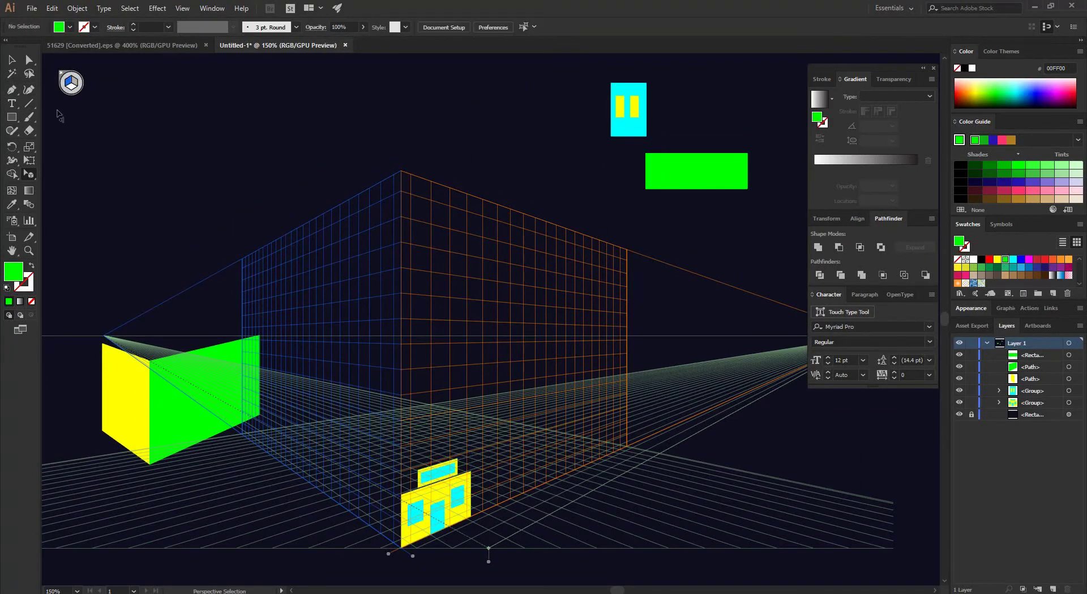
left_click_drag(624, 122, 391, 530)
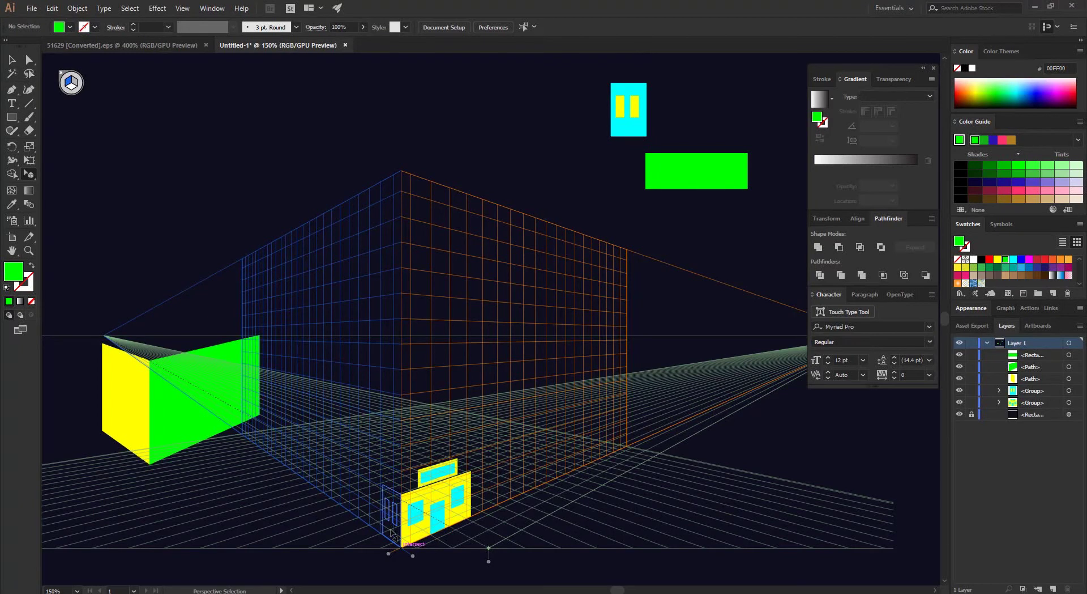
left_click_drag(396, 536, 393, 531)
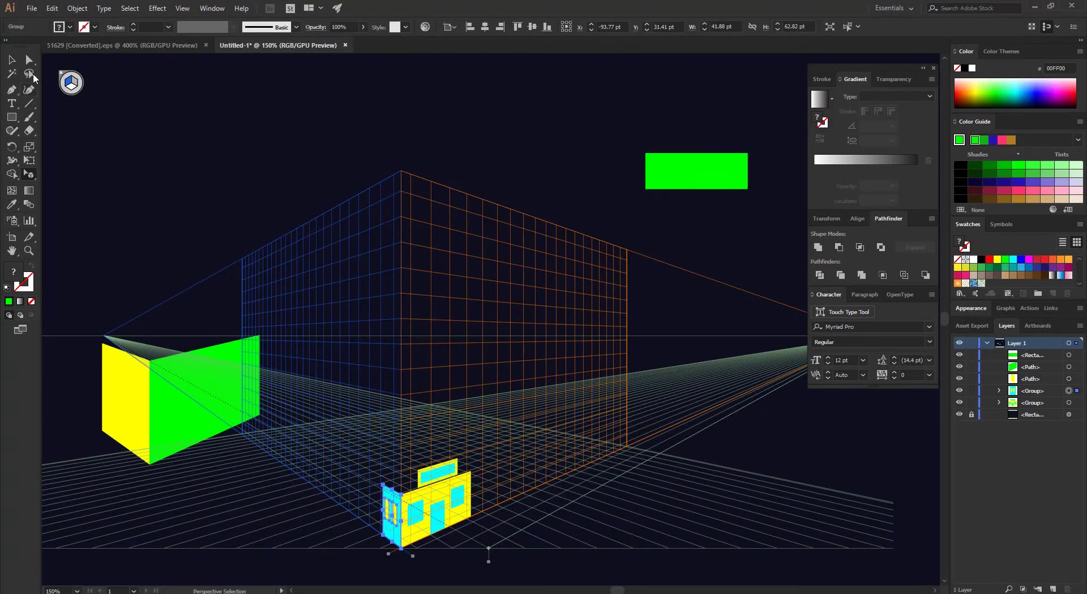
scroll(535, 482, "down", 3)
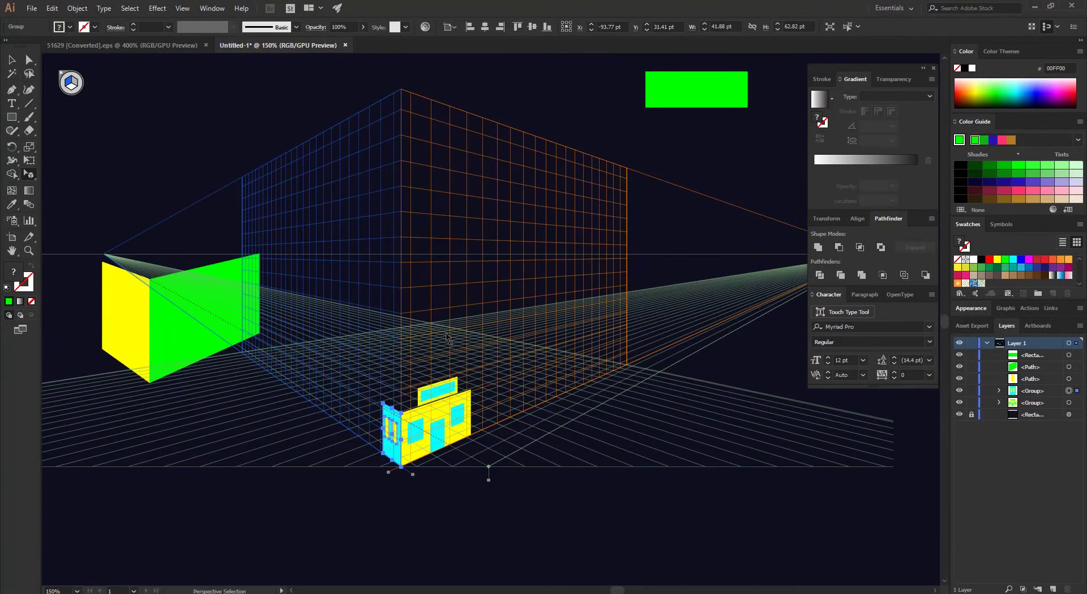
left_click(74, 93)
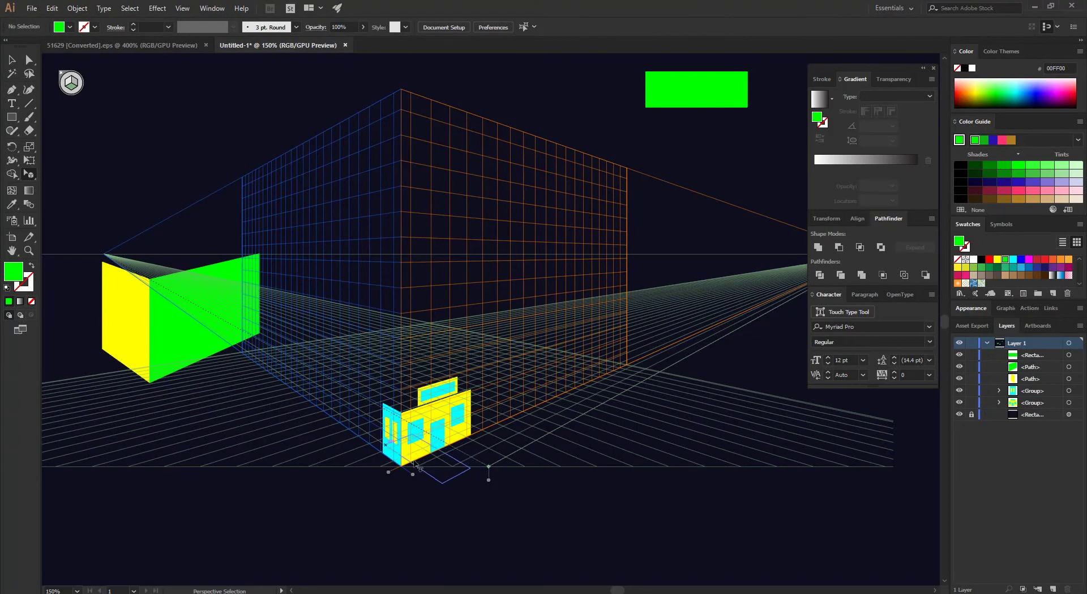
left_click_drag(412, 460, 419, 467)
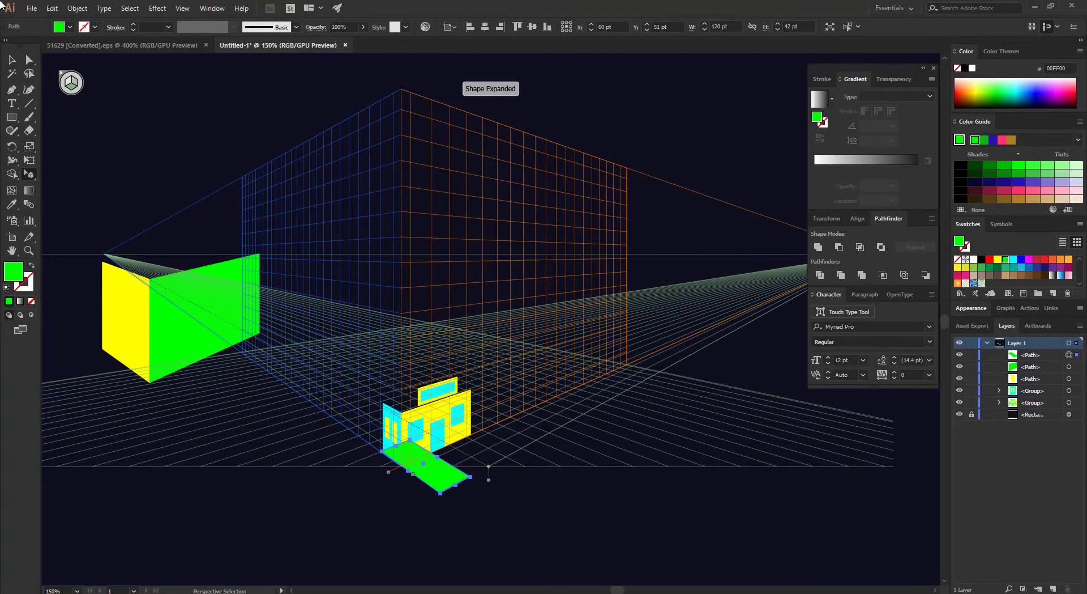
key("v")
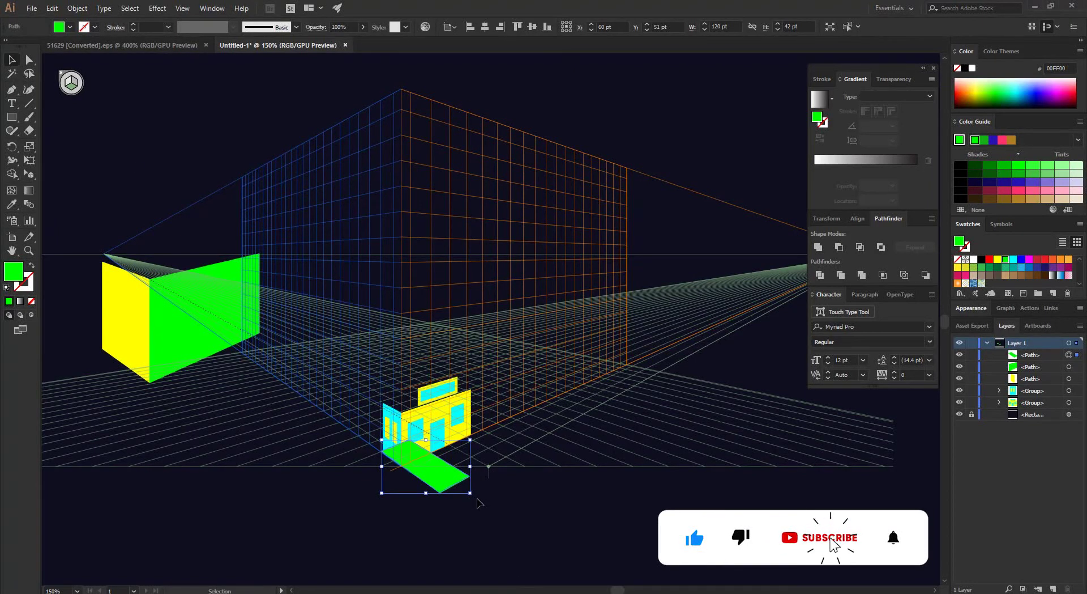
mouse_move(477, 498)
left_mouse_down()
mouse_move(483, 492)
mouse_move(192, 526)
mouse_move(215, 578)
left_mouse_up()
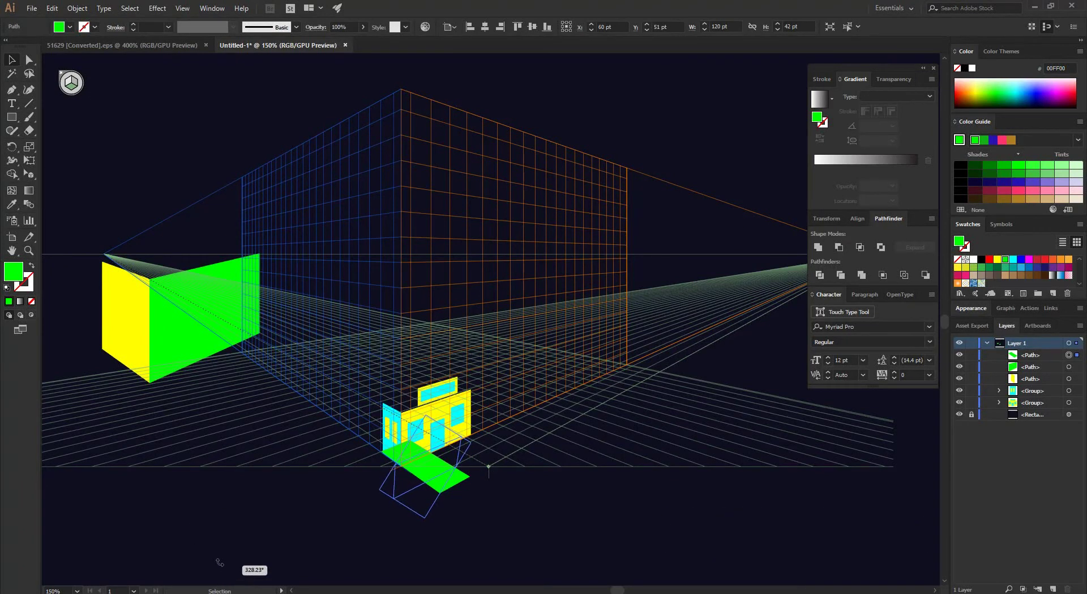
left_click_drag(214, 578, 222, 548)
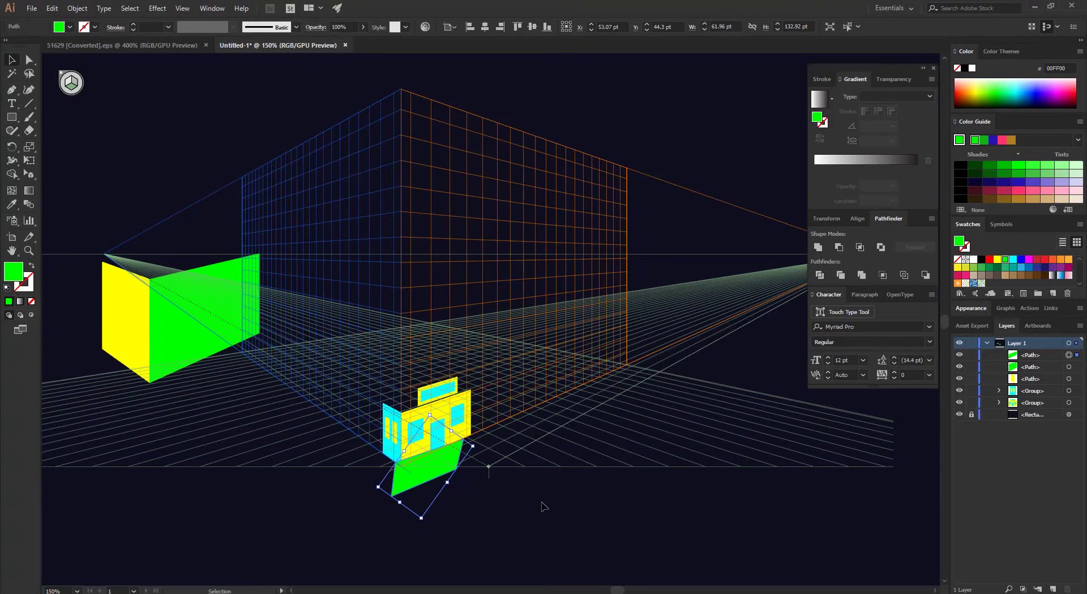
key("ctrl+z")
key("ctrl+z")
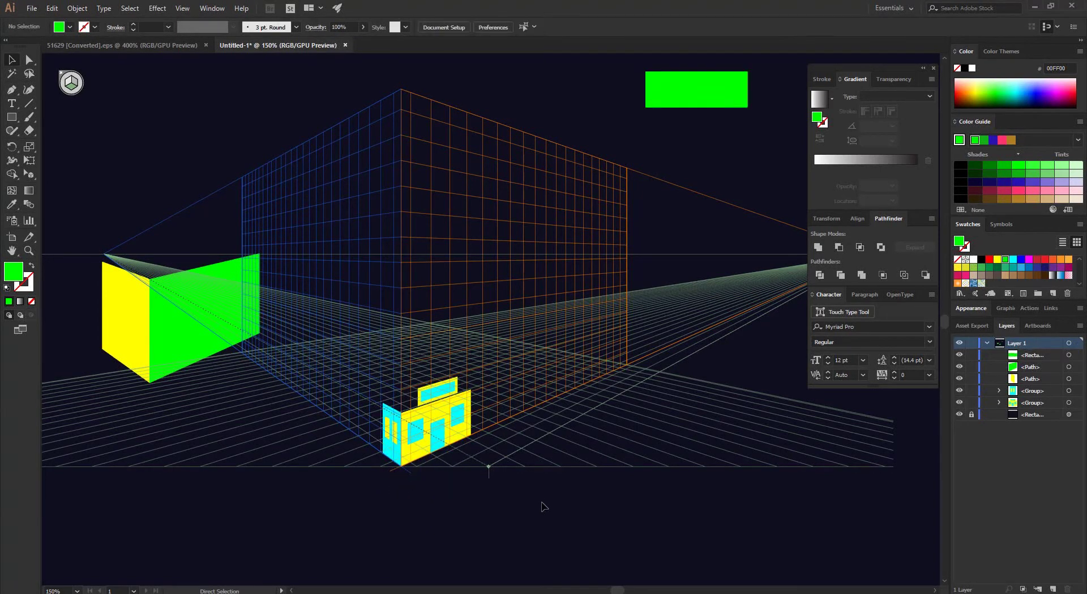
- Move the green rectangle beside the building and rotate it upright
scroll(670, 277, "up", 5)
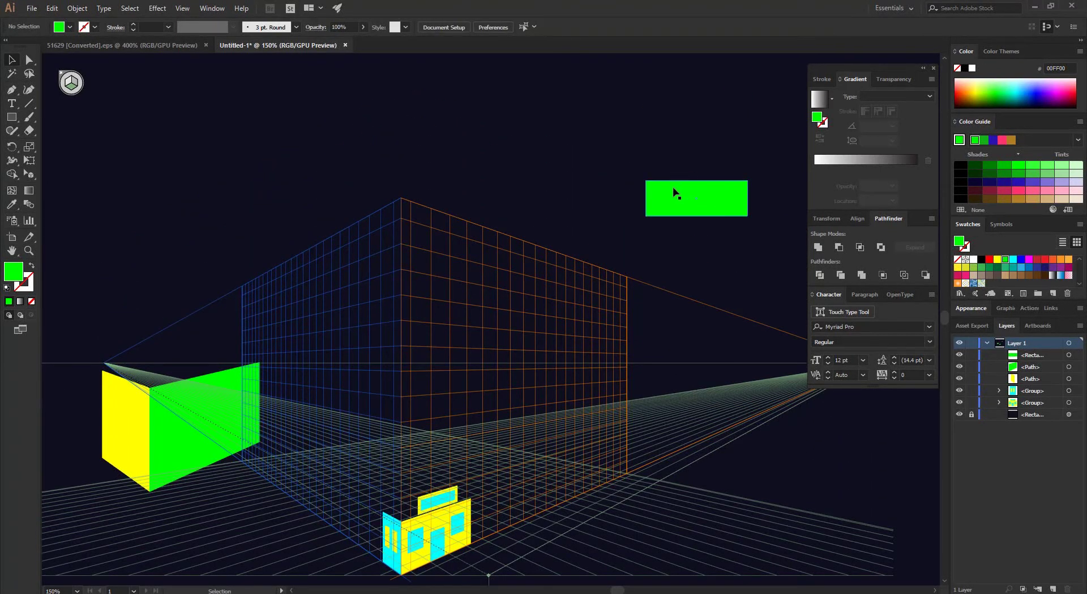
left_click_drag(675, 189, 497, 169)
left_click_drag(575, 154, 493, 80)
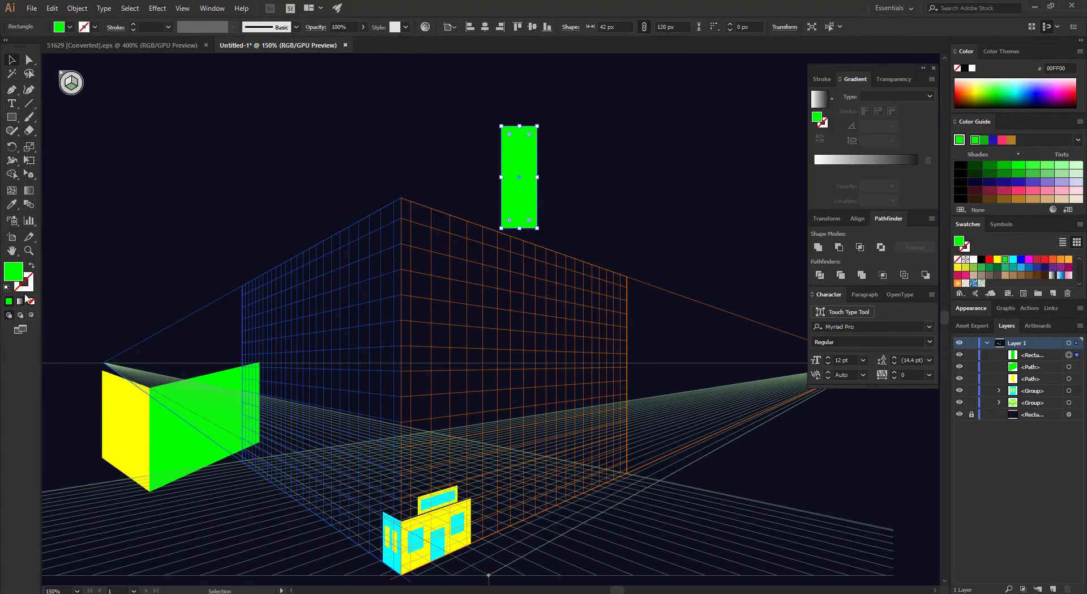
- Drag the green rectangle onto the ground plane beneath the building as its floor
left_click(29, 175)
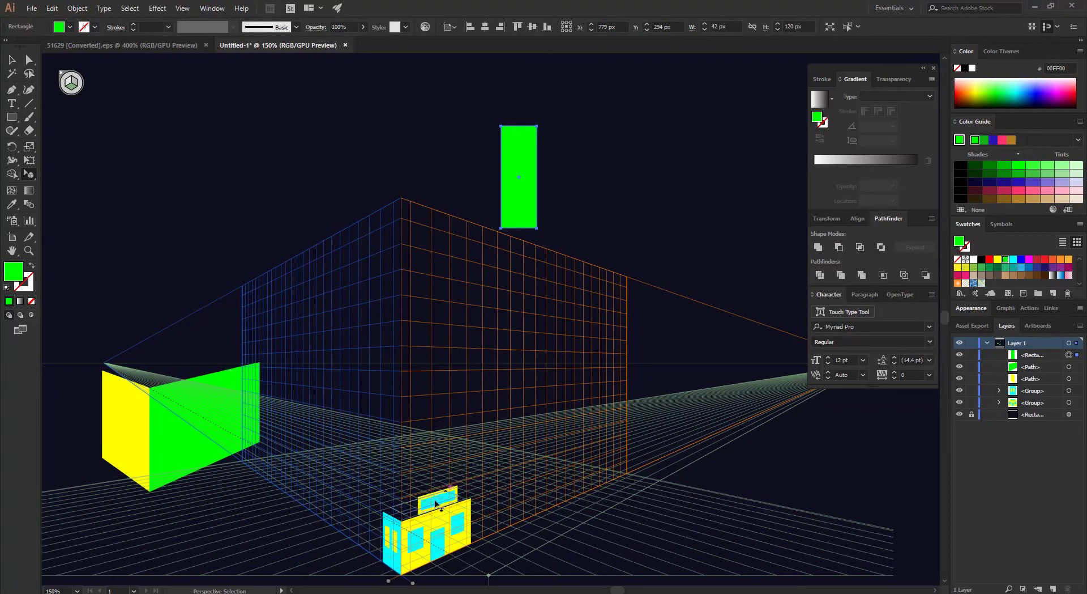
left_click_drag(436, 503, 443, 551)
left_click_drag(443, 552, 444, 550)
left_click_drag(444, 550, 445, 552)
left_click(443, 551)
left_click(442, 551)
left_click_drag(519, 176, 430, 552)
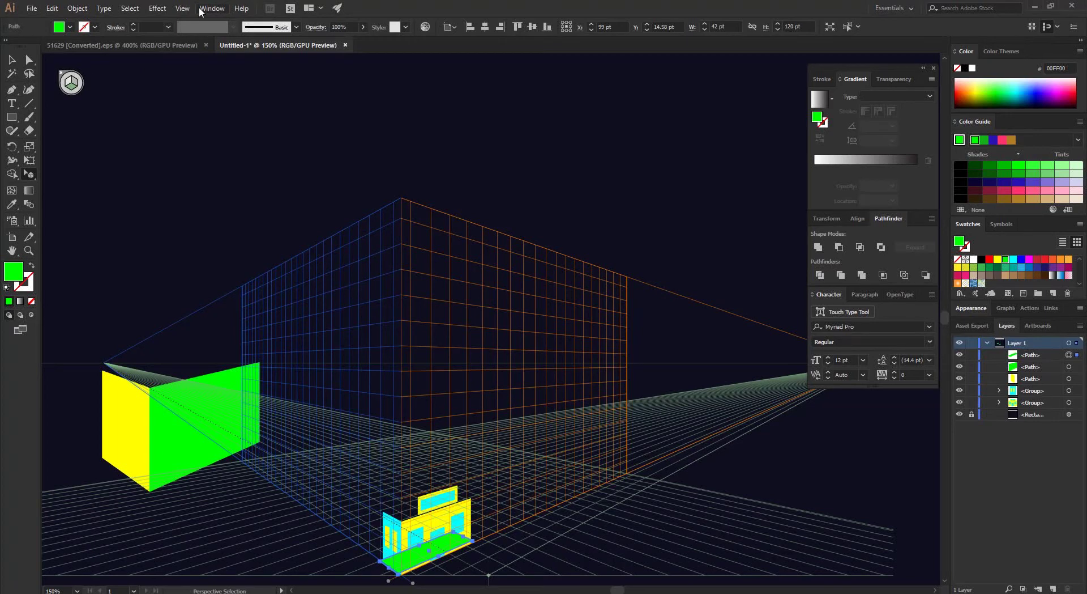
left_click(180, 8)
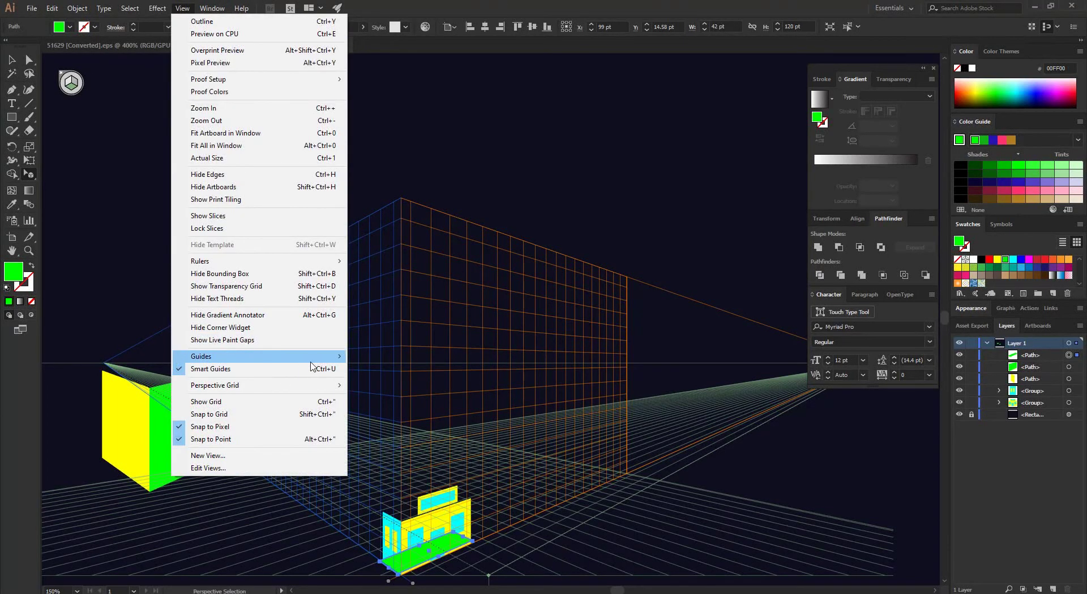
mouse_move(215, 385)
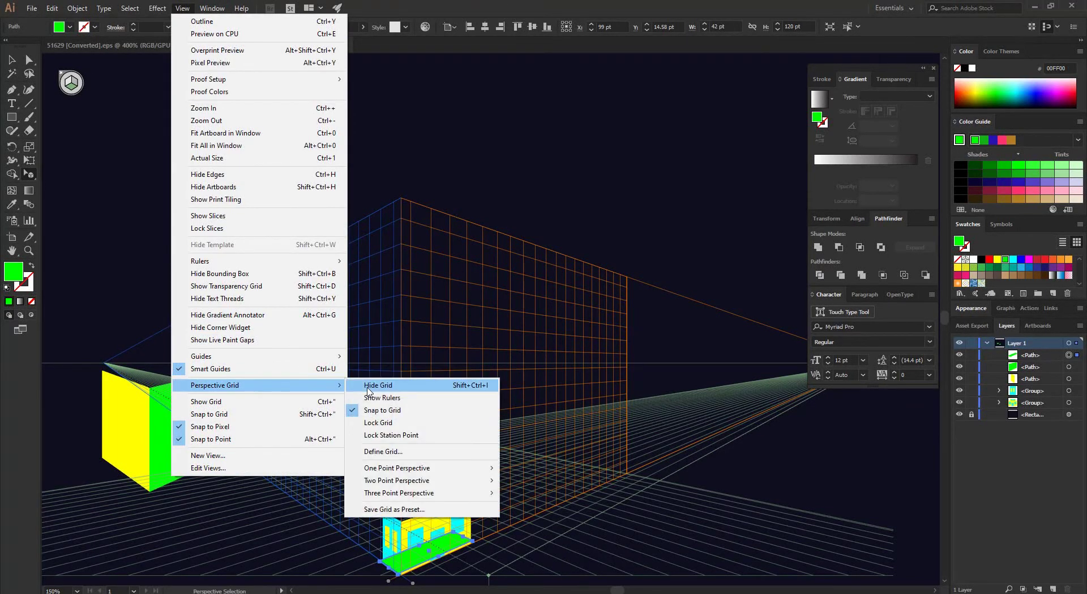
- Hide the grid and lift the green floor plane onto the building's top as a roof
left_click(371, 387)
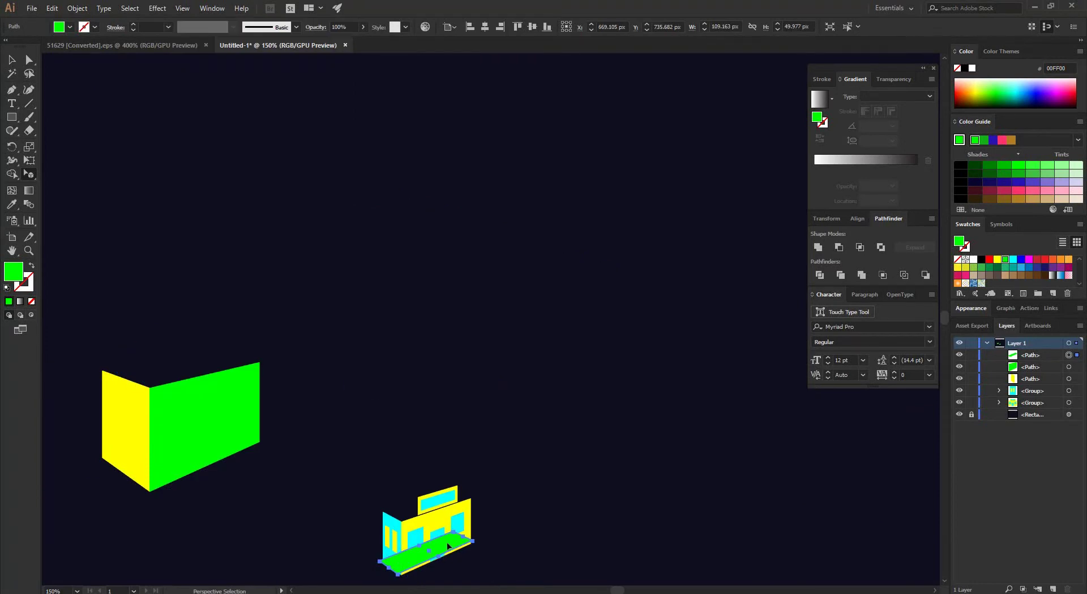
left_click_drag(444, 553, 438, 508)
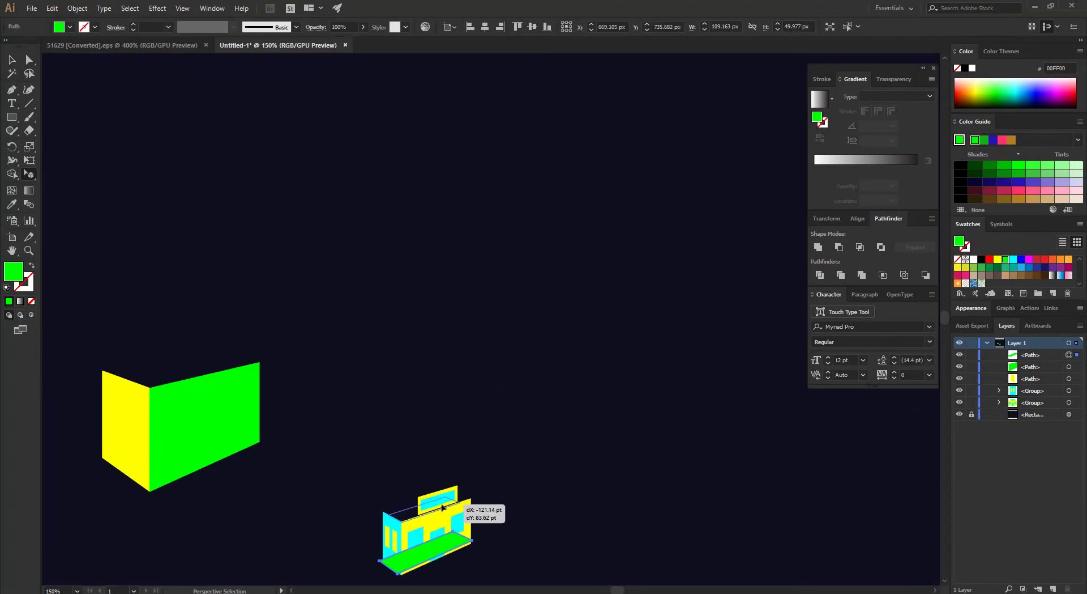
left_click_drag(438, 508, 440, 508)
left_click_drag(439, 508, 444, 505)
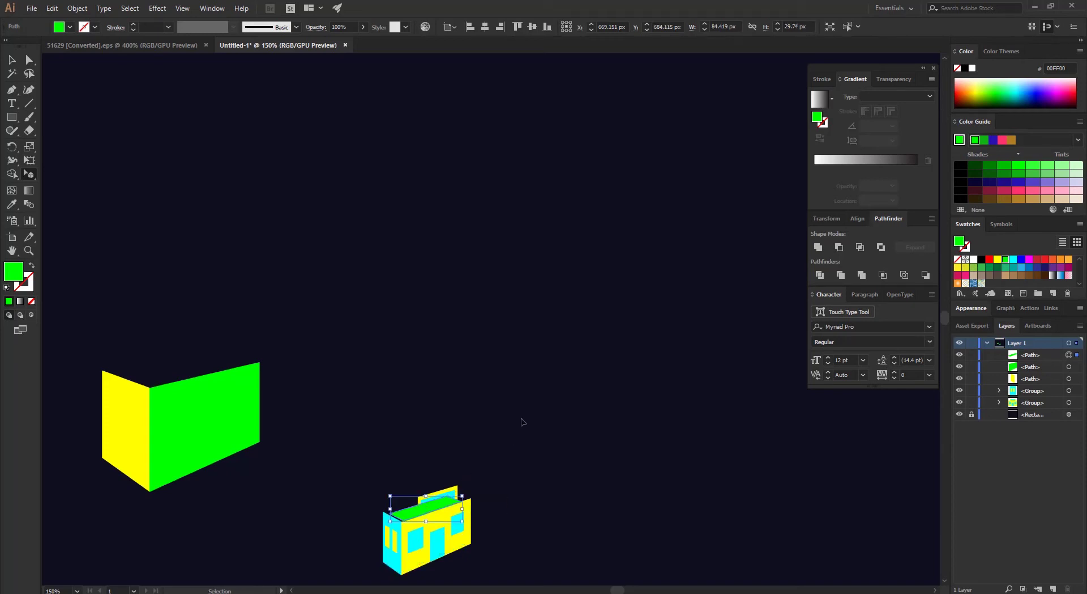
key("ctrl+equal")
key("ctrl+equal")
key("ctrl+equal")
key("ctrl+equal")
key("ctrl+equal")
- Send the green roof to back, then move its layer above the background rectangle
key("shift+v")
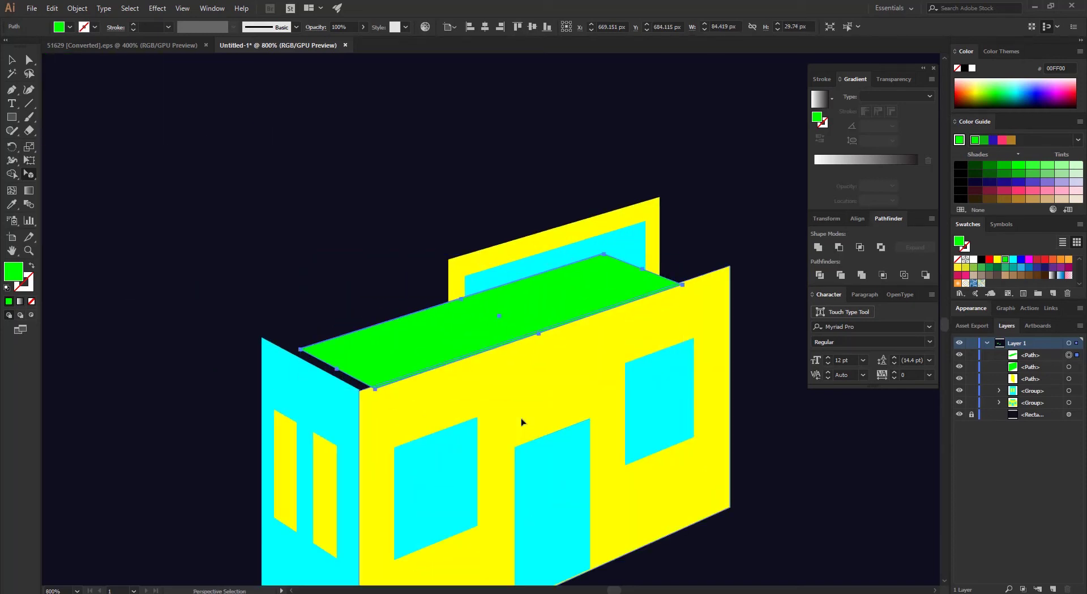
scroll(470, 294, "down", 3)
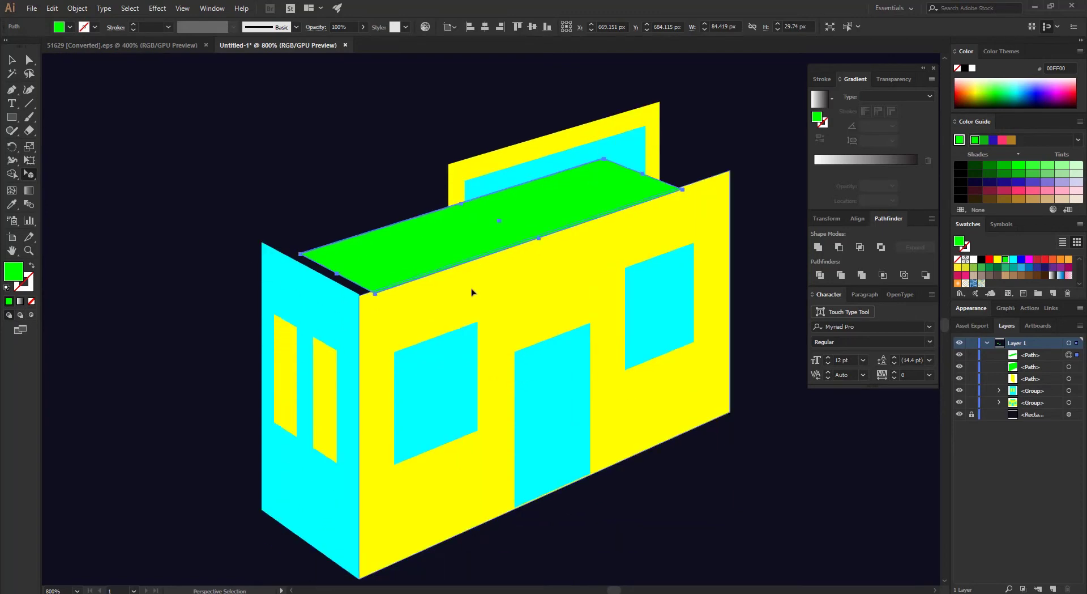
right_click(388, 243)
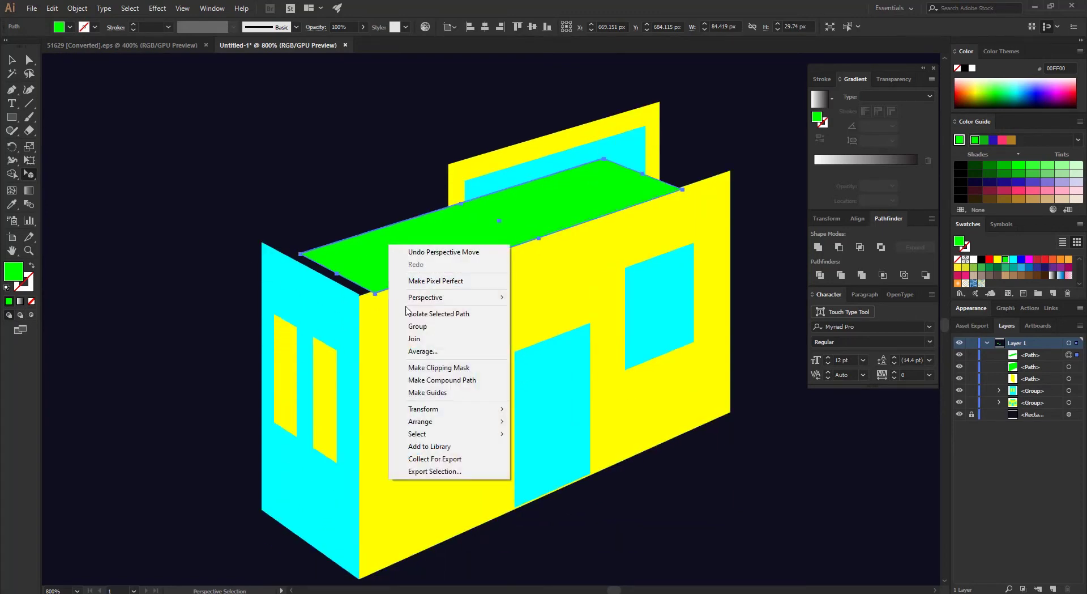
mouse_move(447, 421)
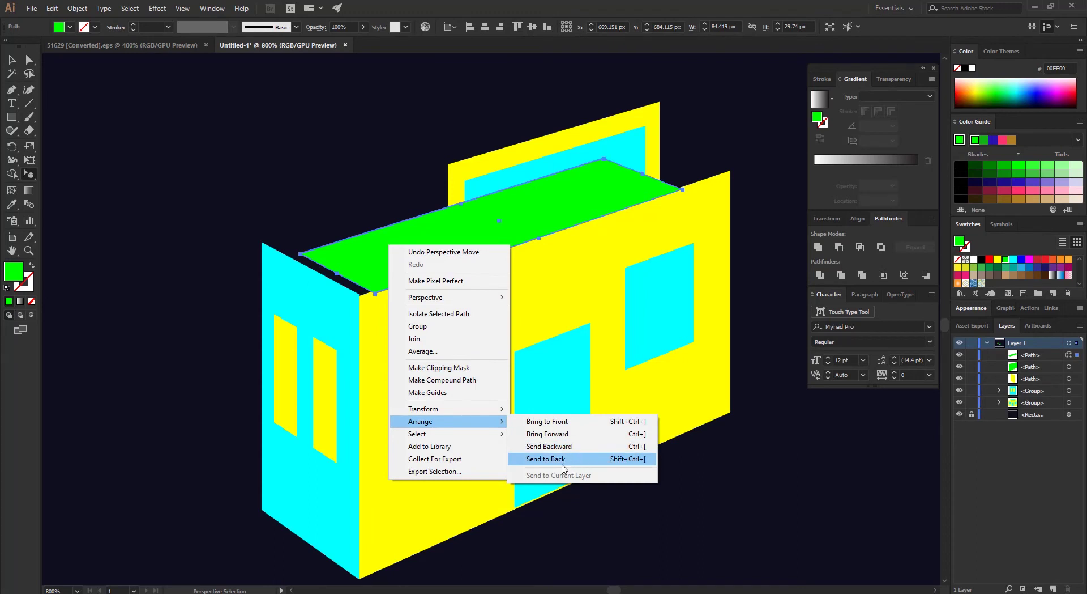
left_click(564, 465)
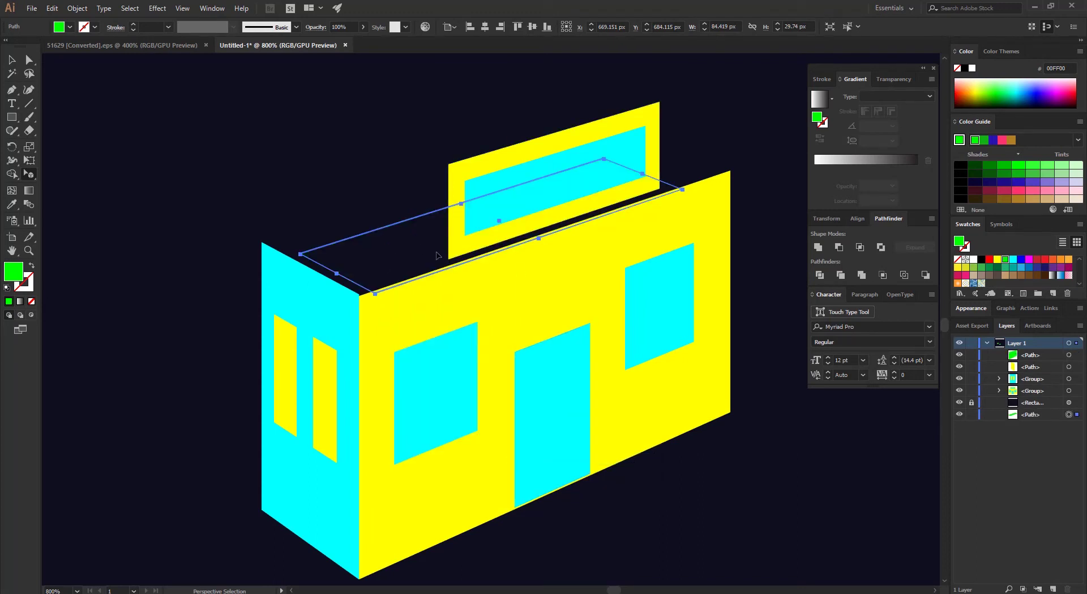
left_click(1035, 416)
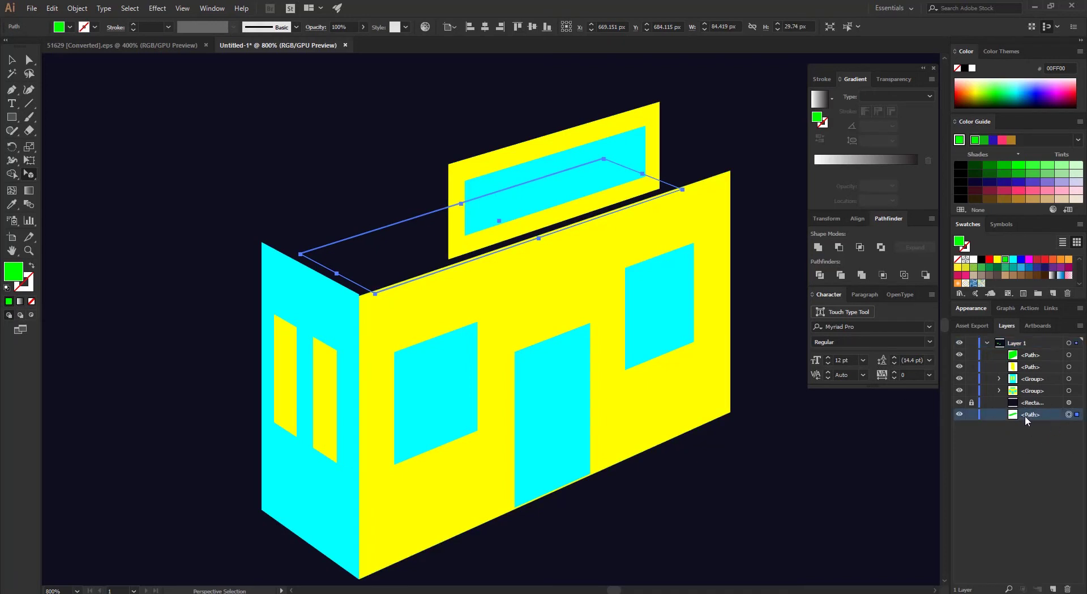
left_click_drag(1037, 415, 1034, 399)
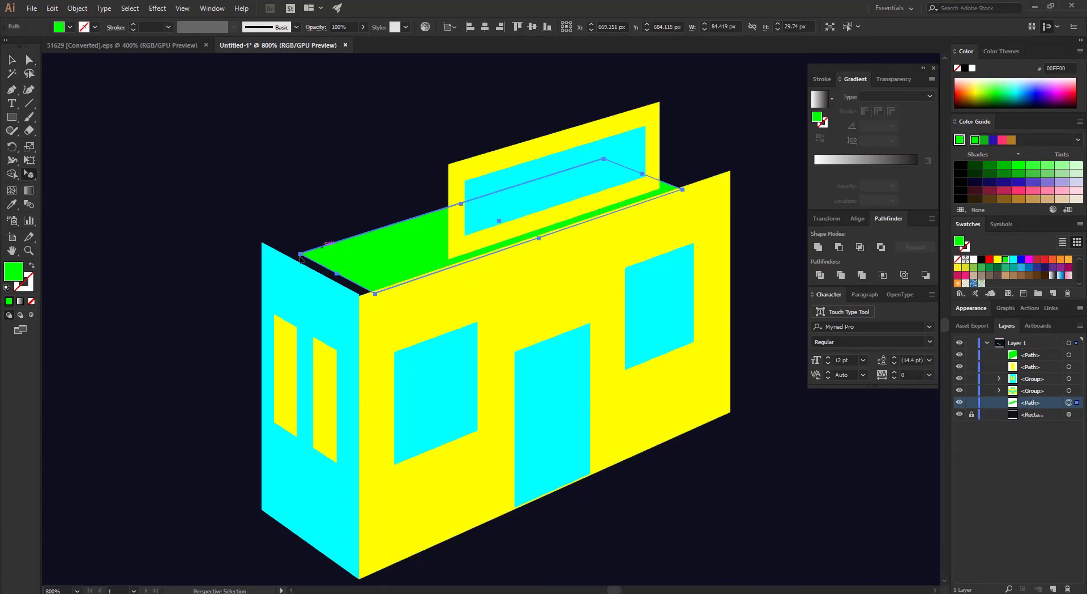
- Drag the roof's anchor points onto the top corners of the cyan and yellow walls
left_click(29, 59)
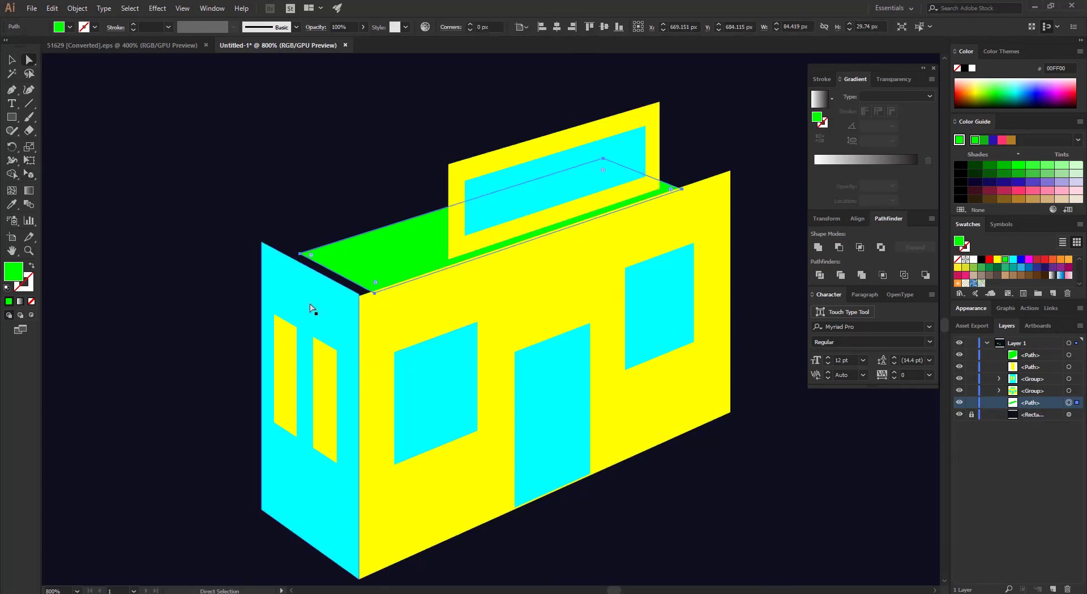
left_click_drag(404, 259, 391, 265)
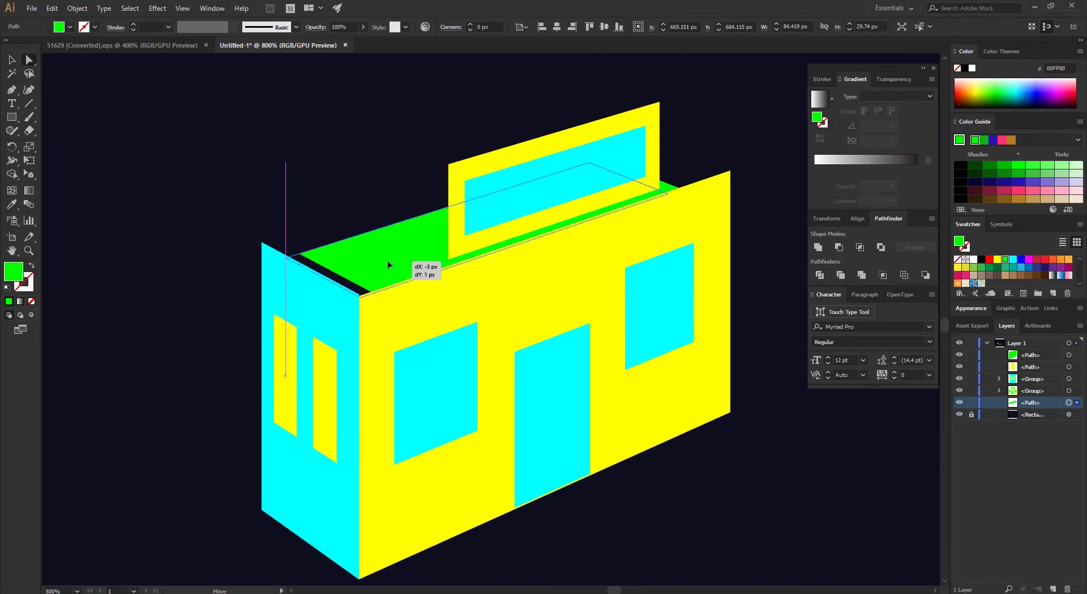
left_click_drag(390, 264, 387, 261)
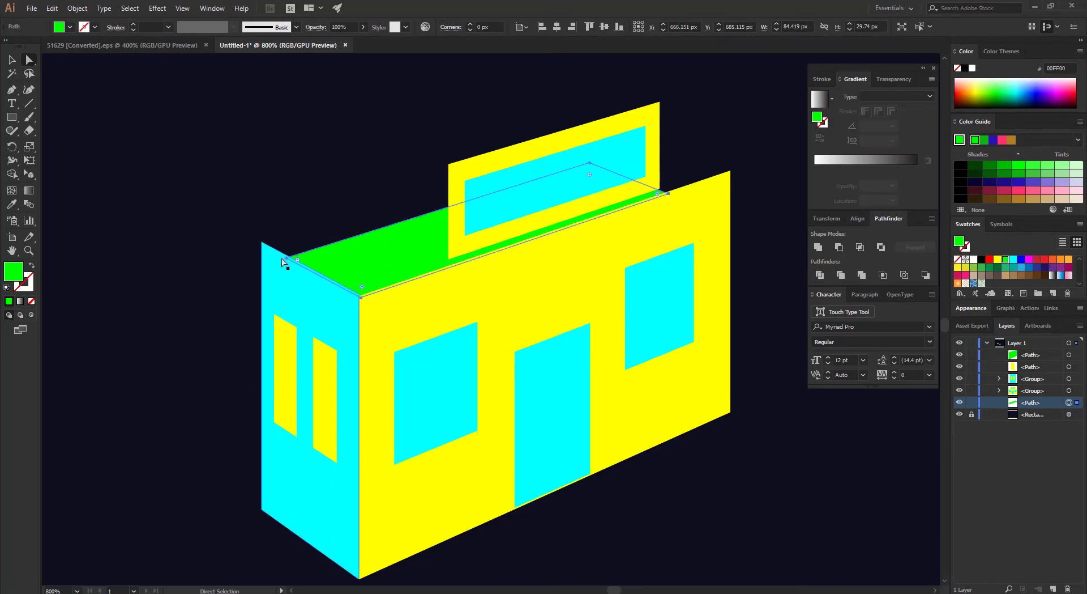
left_click_drag(289, 261, 259, 244)
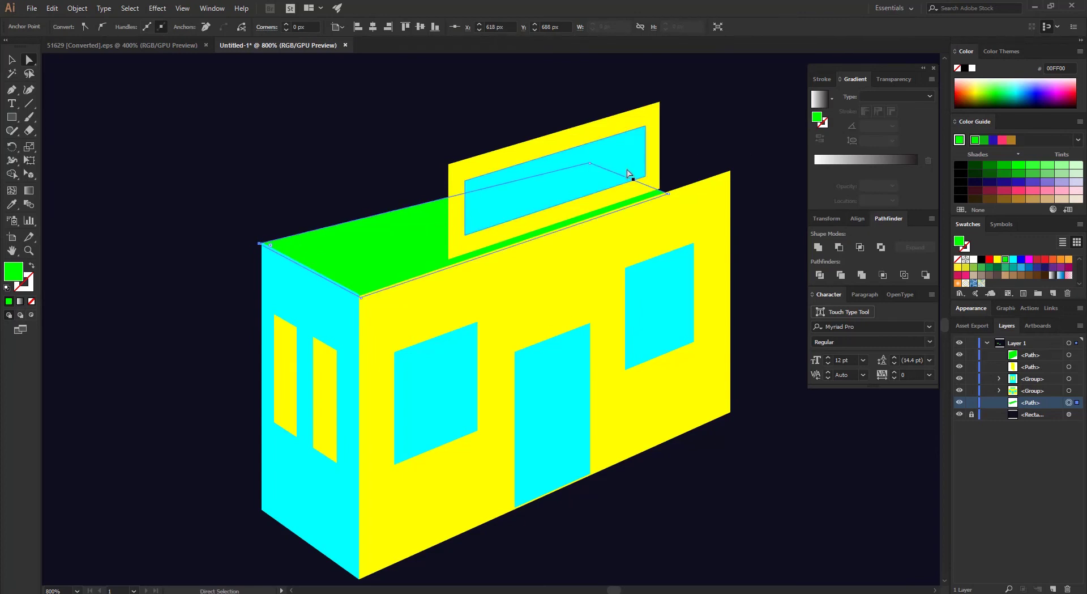
left_click_drag(667, 193, 729, 170)
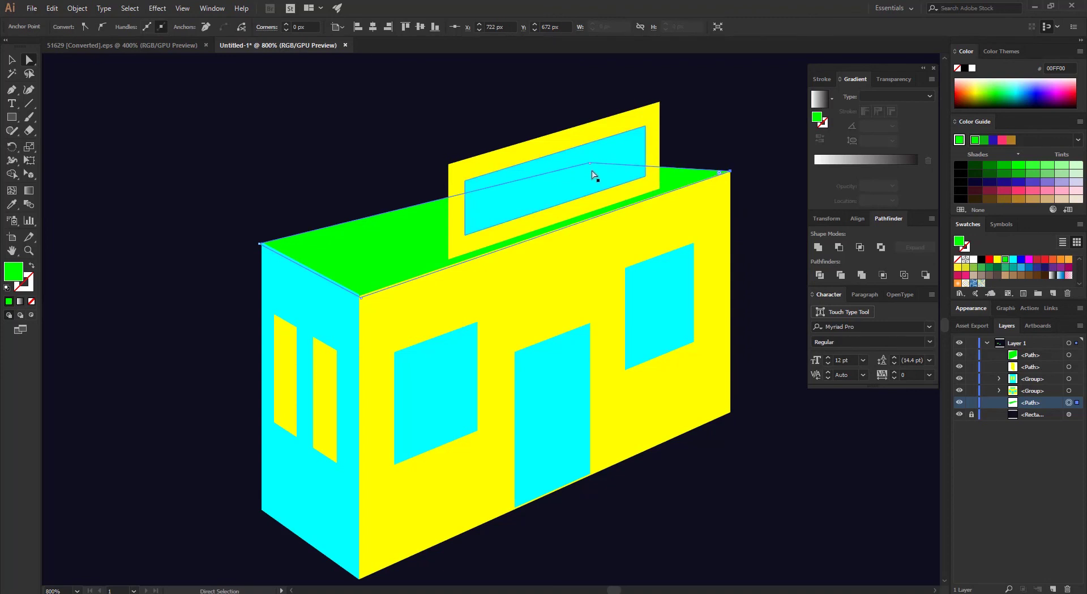
left_click_drag(586, 158, 626, 141)
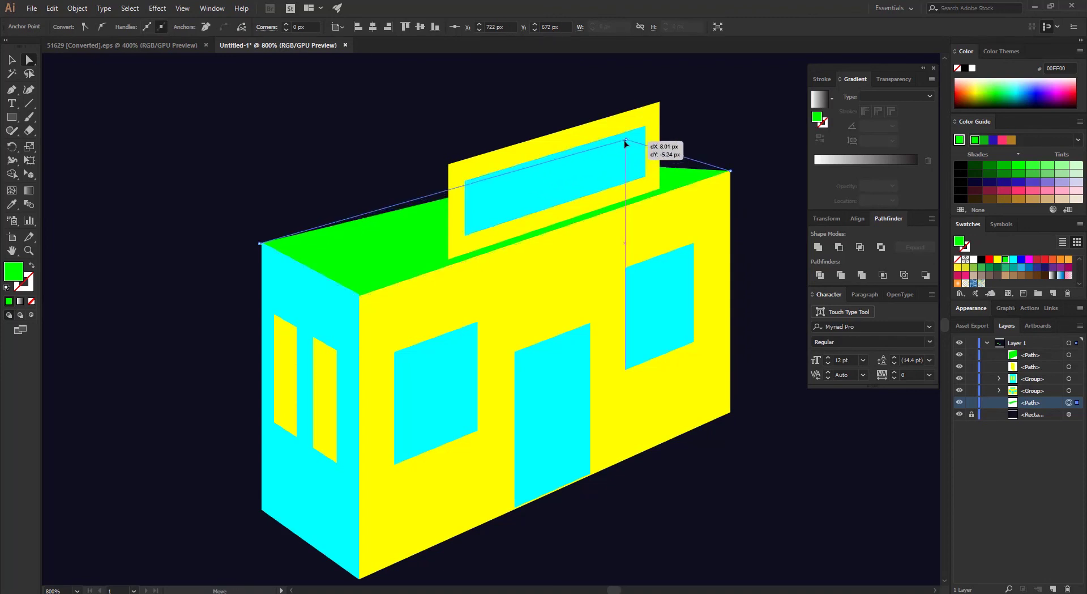
left_click(743, 128)
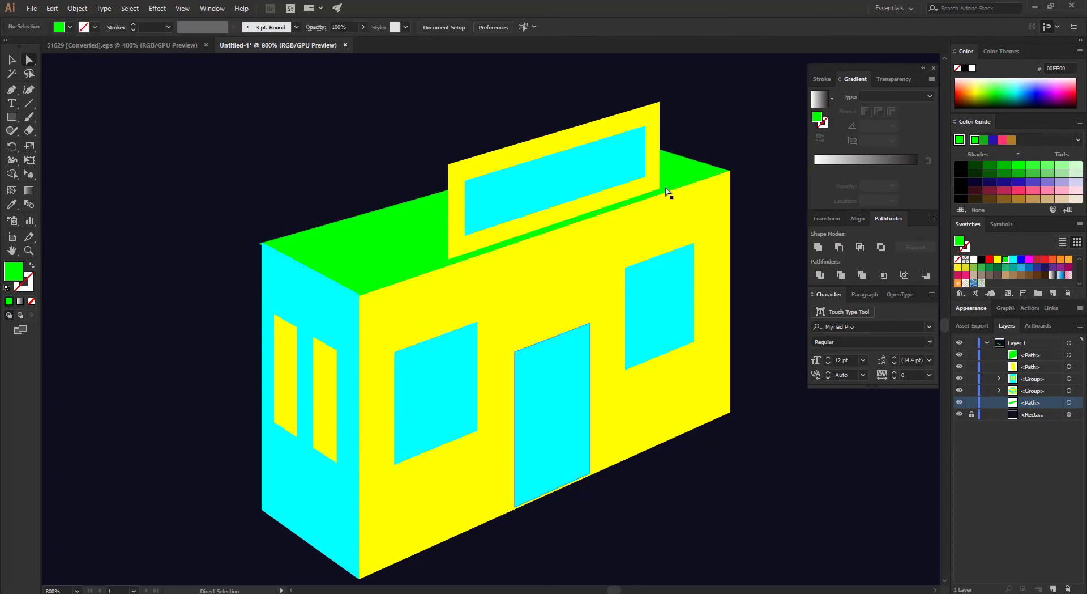
scroll(593, 300, "down", 3)
scroll(606, 260, "up", 2)
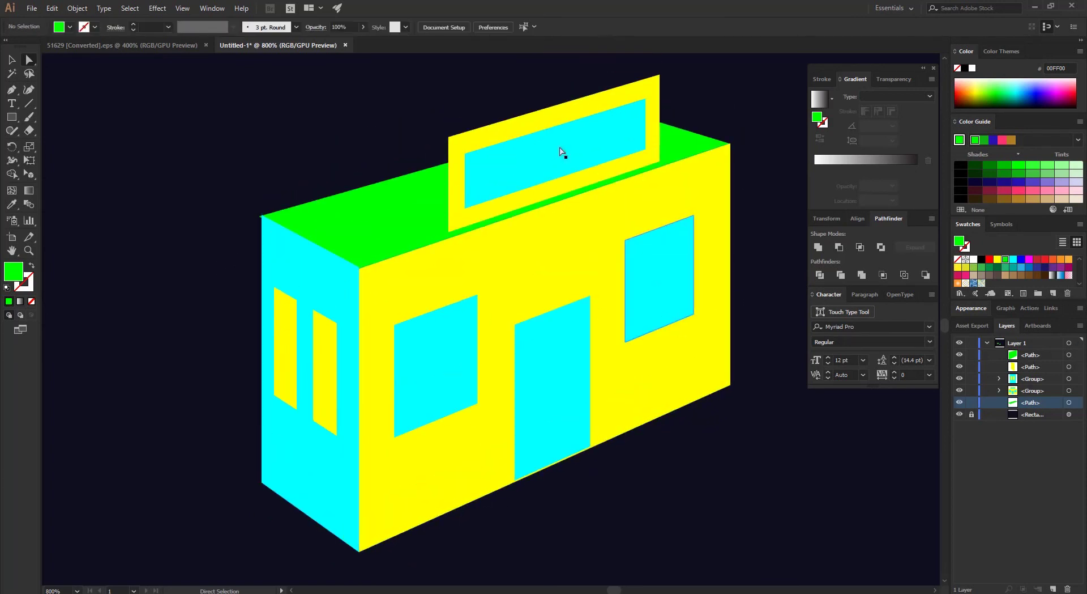